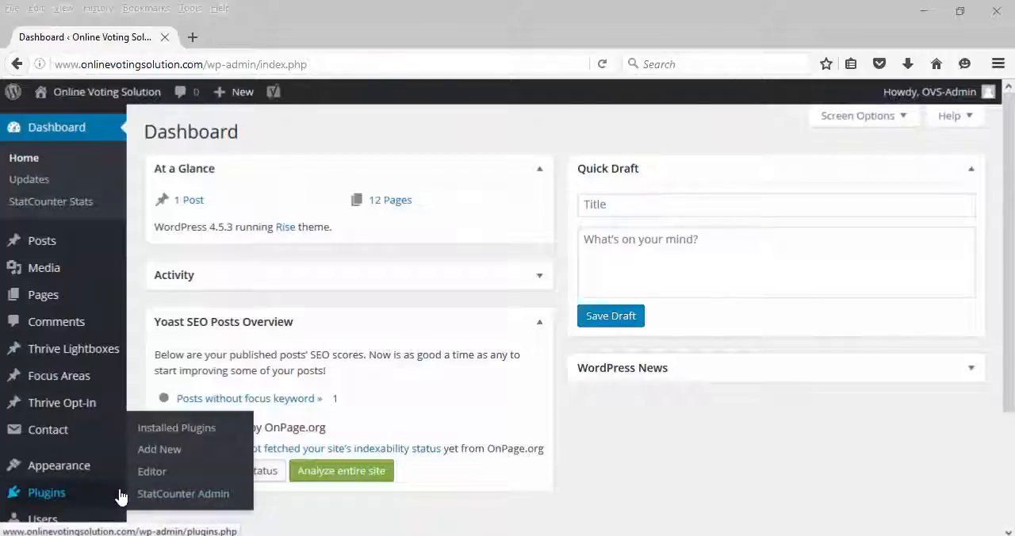
Step: Search the installable WordPress plugins for "Yoast SEO"
click(176, 460)
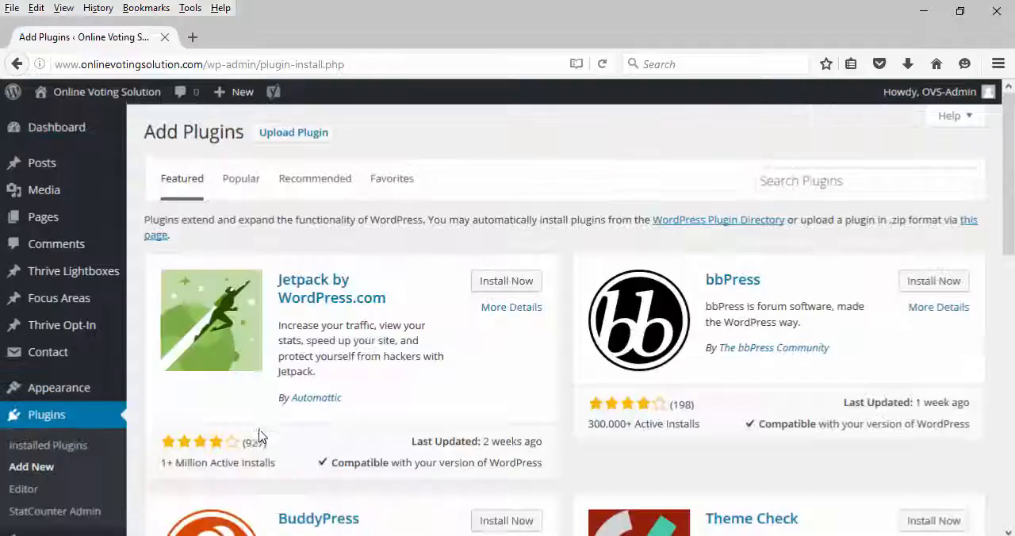
click(798, 181)
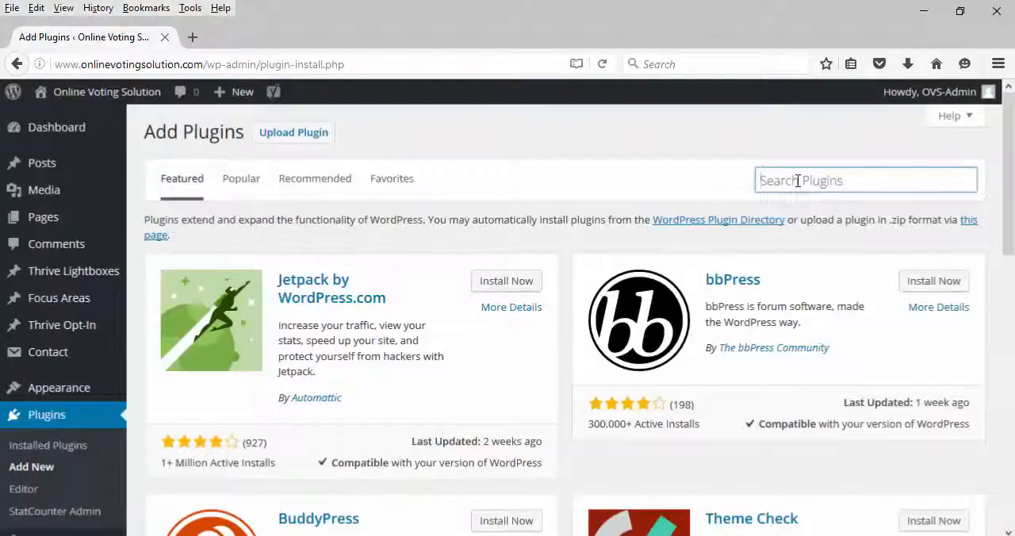
text(Yoast SE)
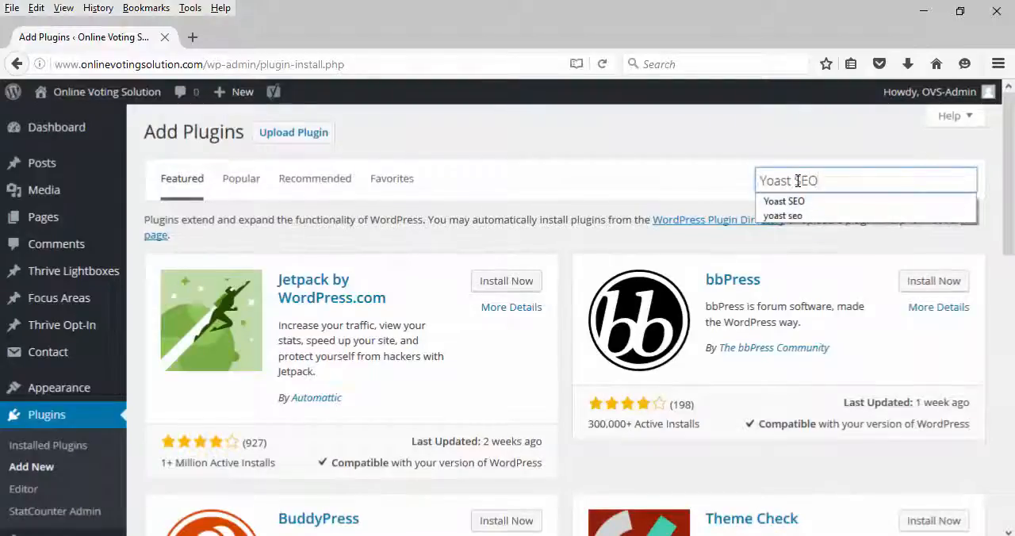
text(O)
click(759, 169)
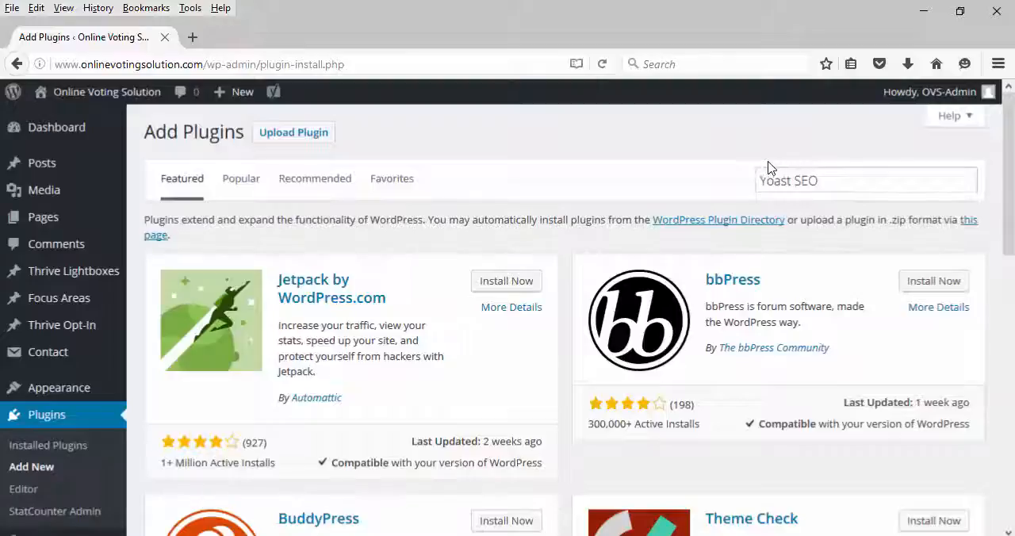
click(784, 179)
key(Return)
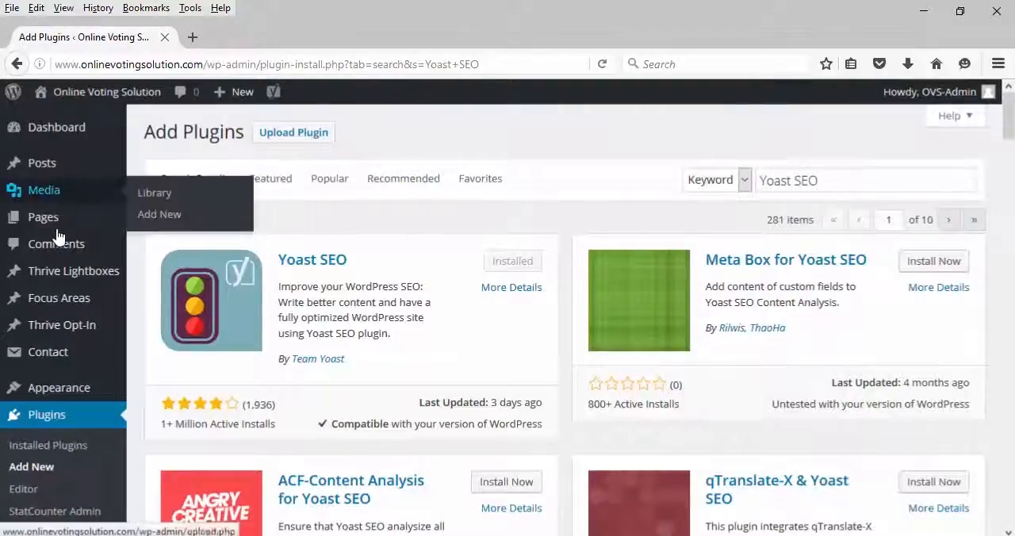
Step: Open the site's Home front page for editing from the list of all pages
mouse_move(57, 231)
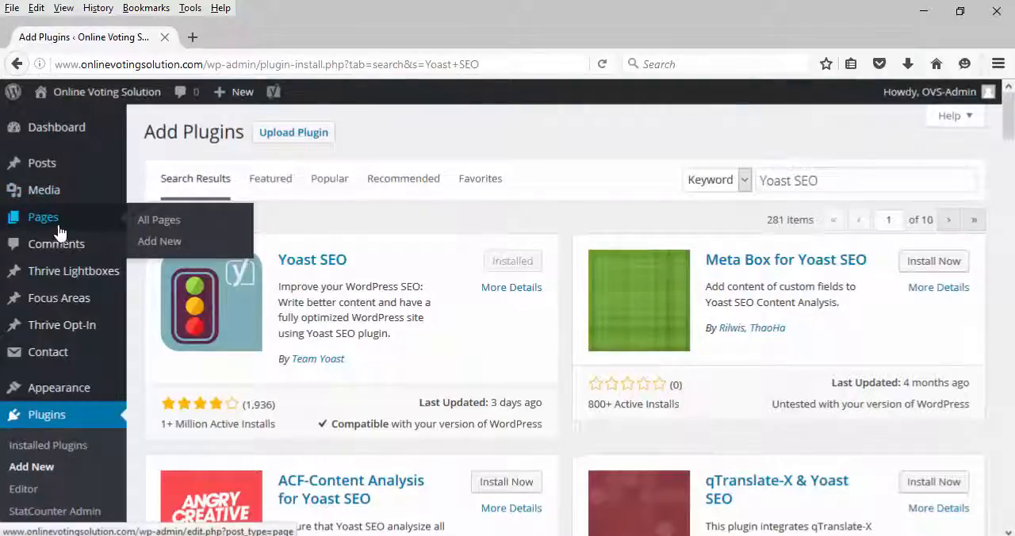
click(158, 226)
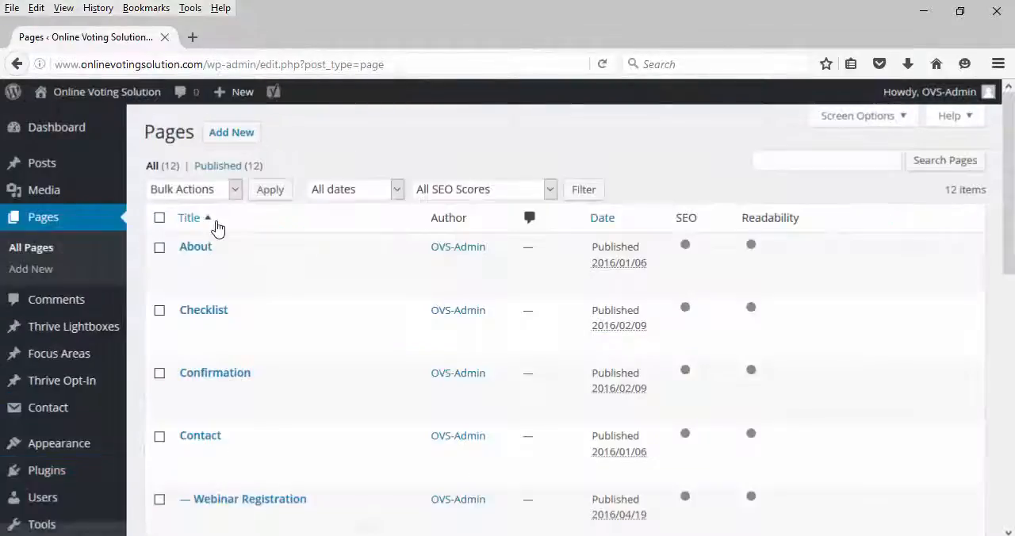
scroll(219, 228, down, 5)
scroll(219, 229, down, 1)
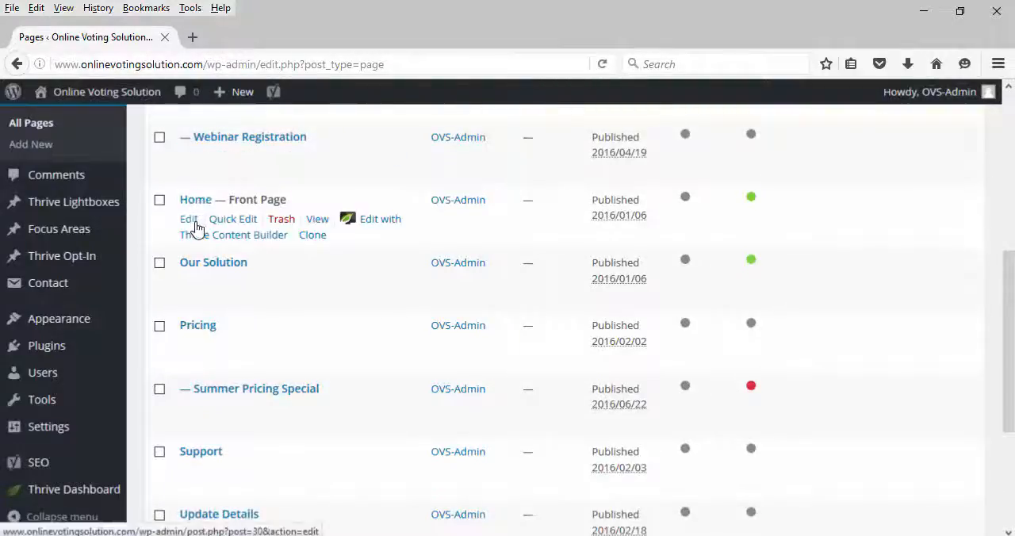
click(193, 223)
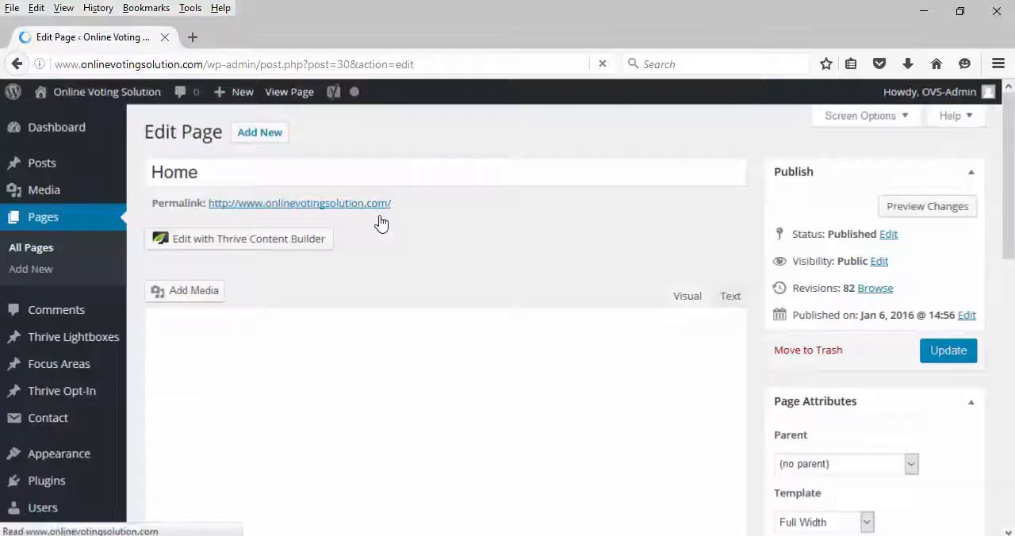
Step: Switch to the SEOTemplate workbook in Excel and review its target keywords, page titles and page descriptions
key(alt+Tab)
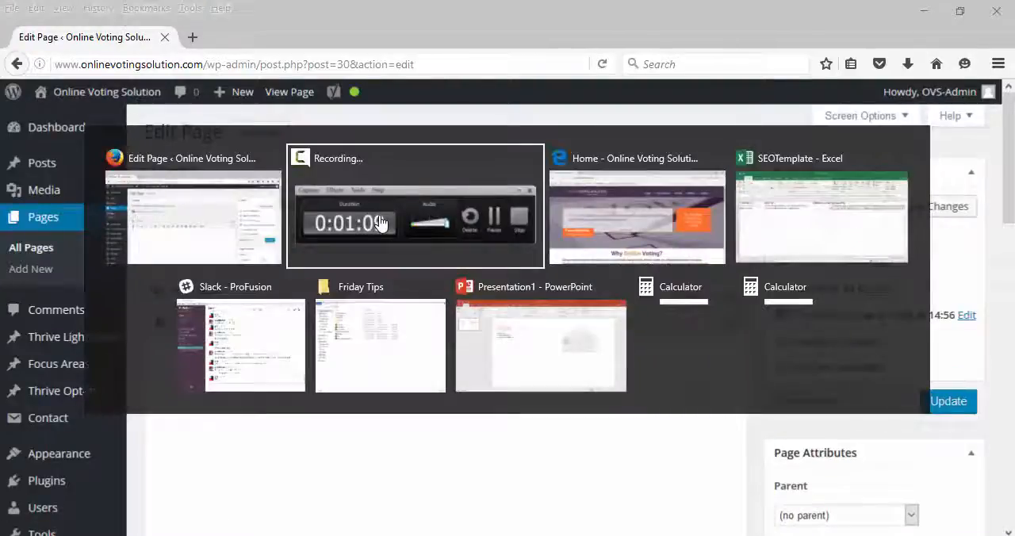
key(alt+Tab)
key(alt+Tab)
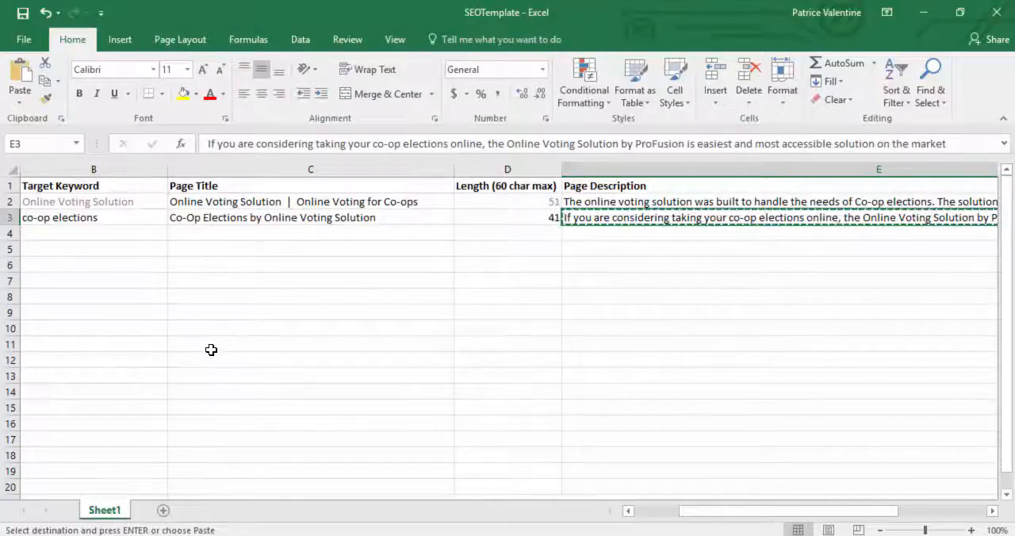
Step: Set the Home page's Yoast SEO focus keyword to "Online Voting Solution", copied from cell B2 of the SEOTemplate workbook in Excel
key(alt+Tab)
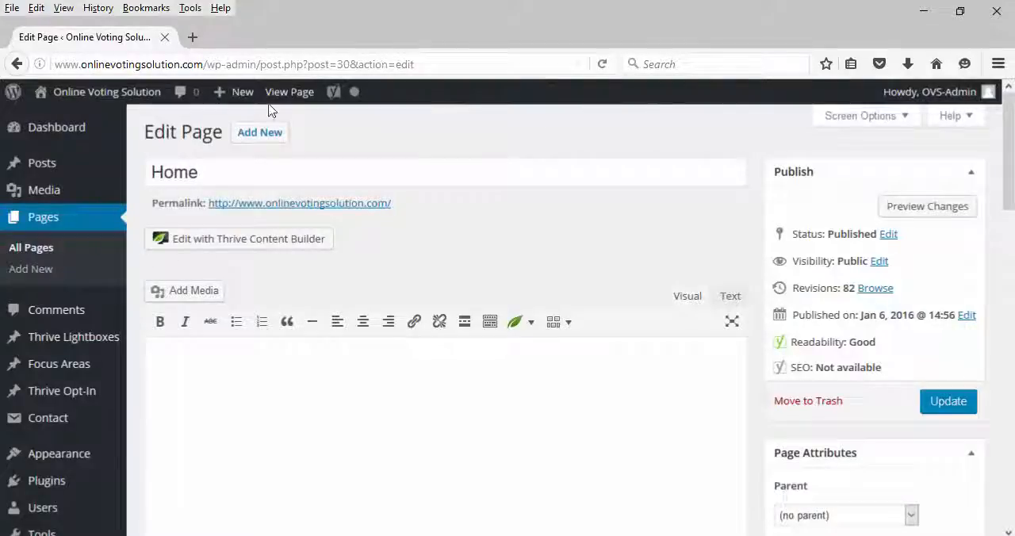
scroll(170, 178, down, 6)
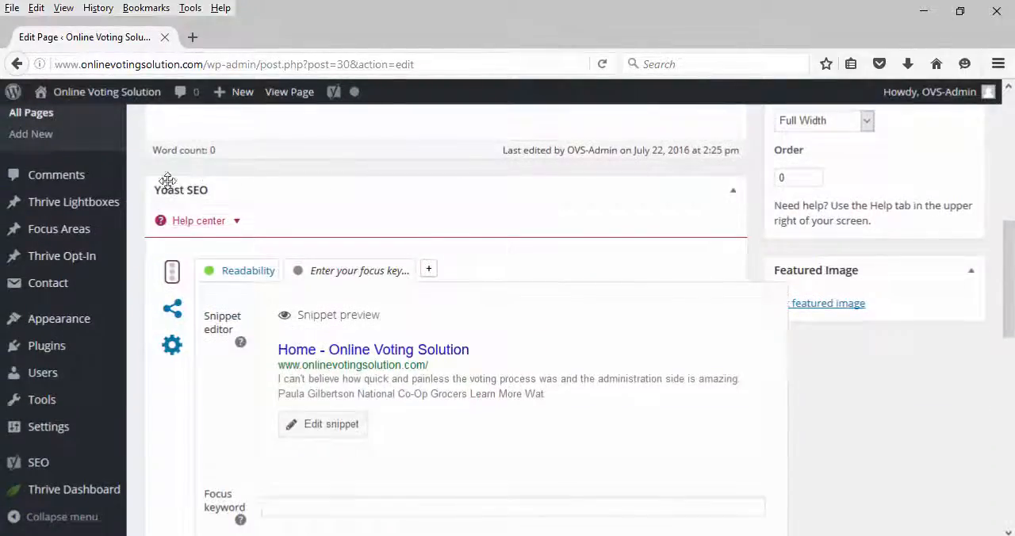
scroll(234, 220, down, 2)
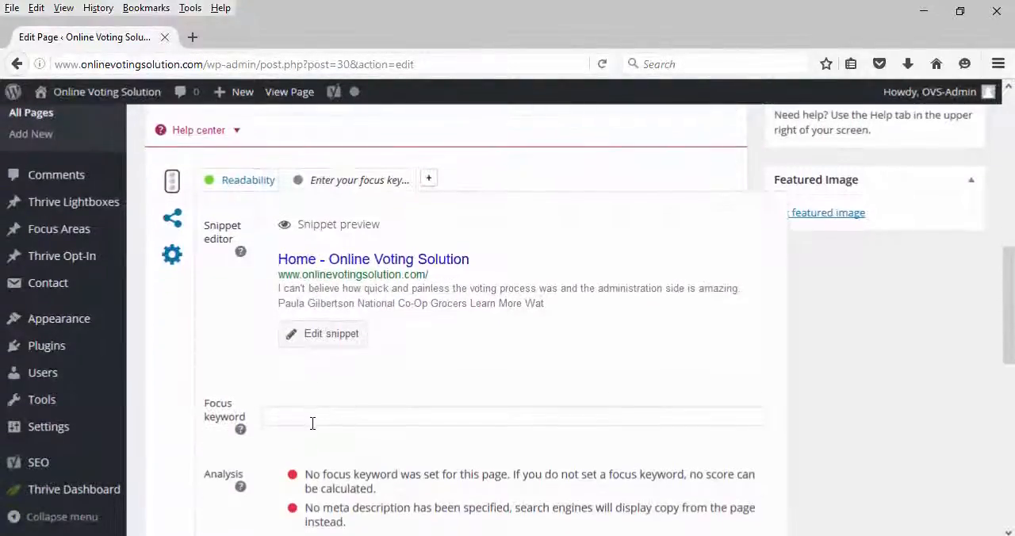
click(311, 418)
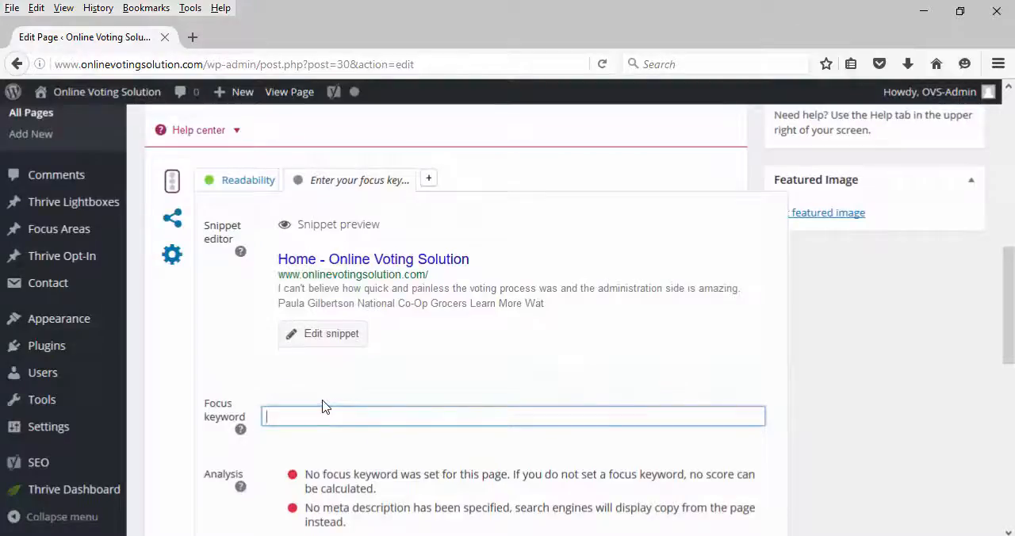
key(alt+Tab)
click(132, 203)
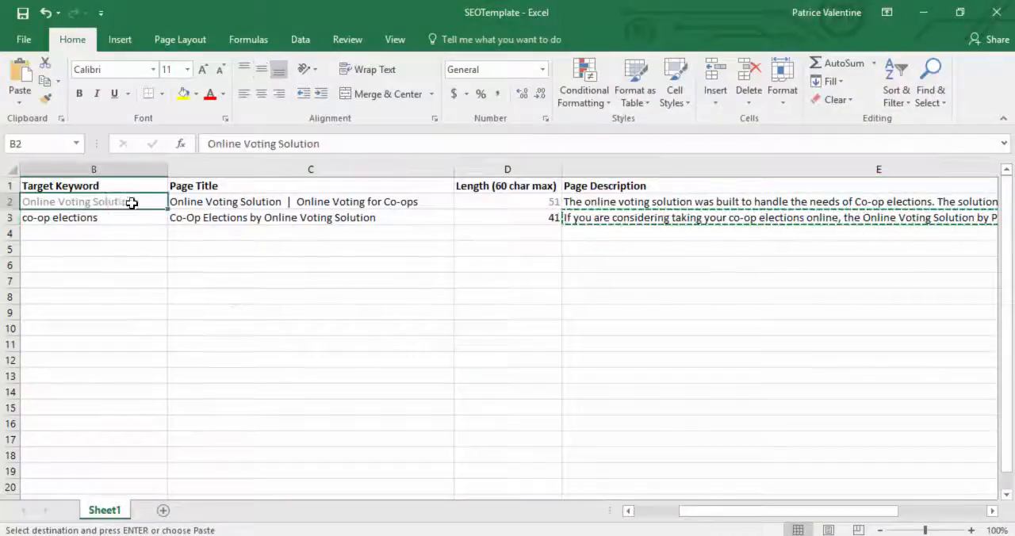
key(ctrl+c)
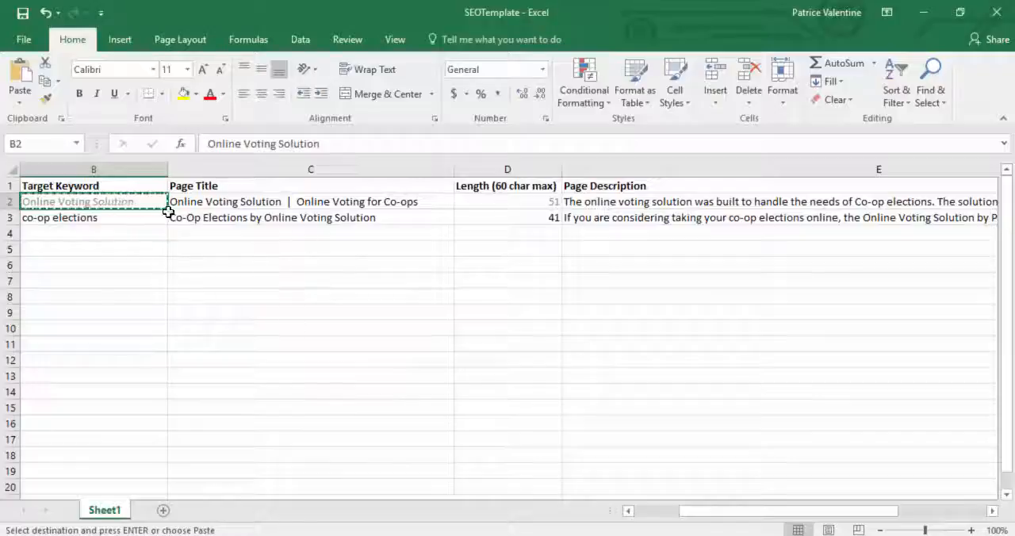
key(alt+Tab)
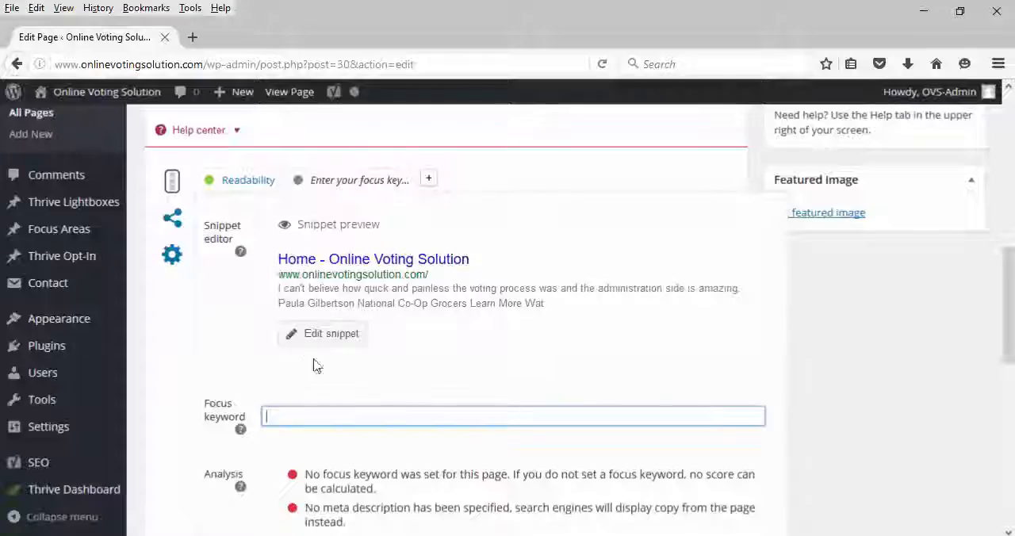
key(ctrl+v)
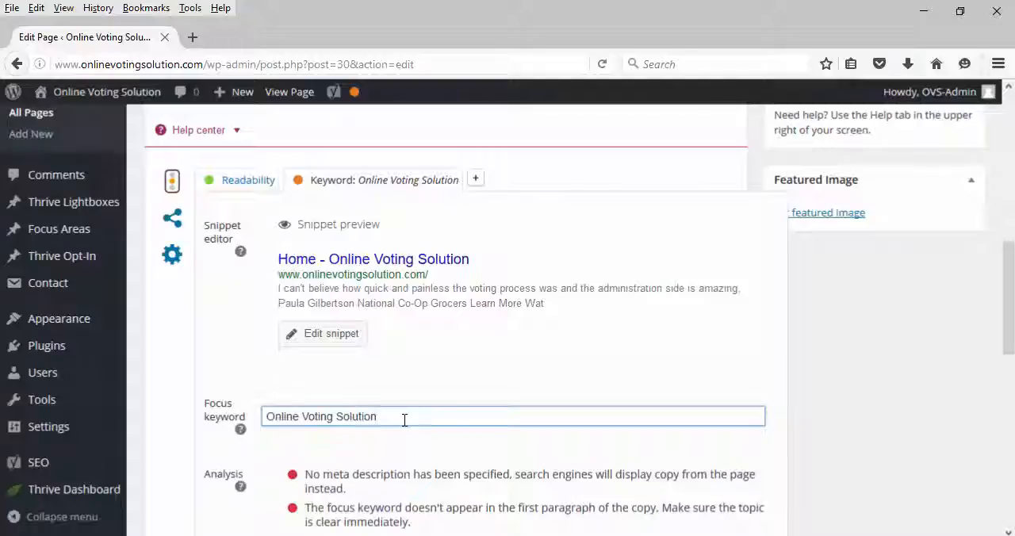
Step: Set the snippet's SEO title to "Online Voting Solution | Online Voting for Co-ops", copied from cell C2 of the SEOTemplate workbook in Excel
click(304, 336)
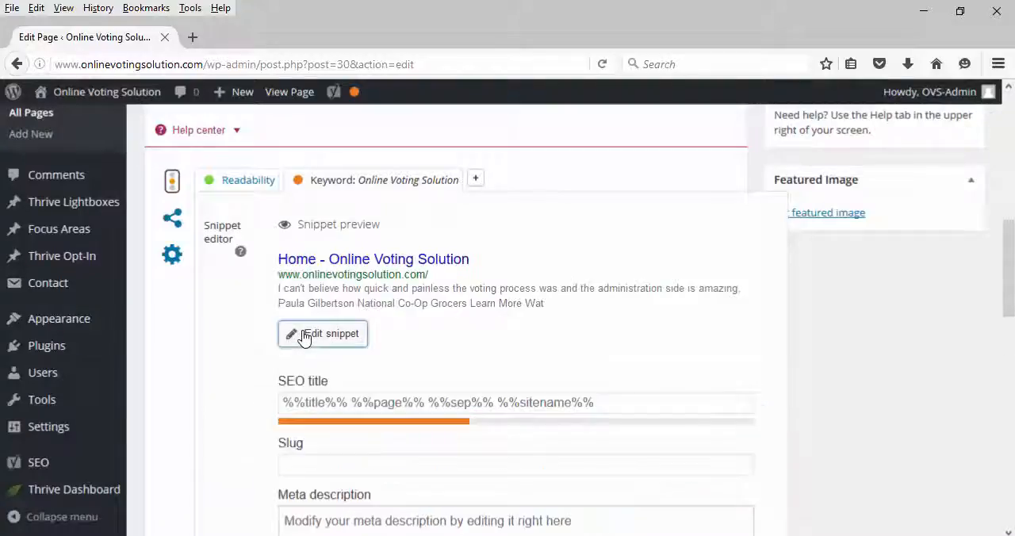
key(alt+Tab)
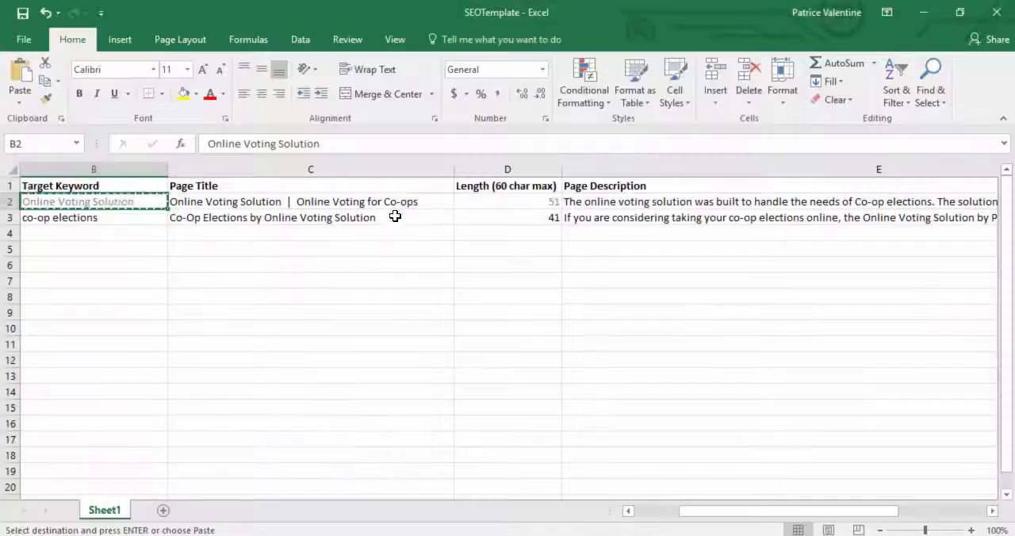
click(310, 200)
key(ctrl+c)
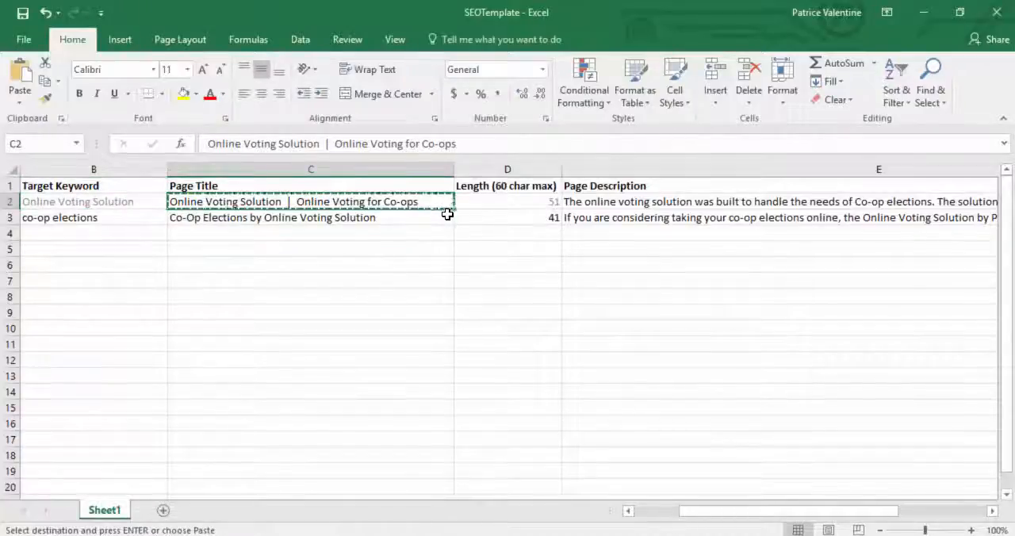
key(alt+Tab)
click(374, 406)
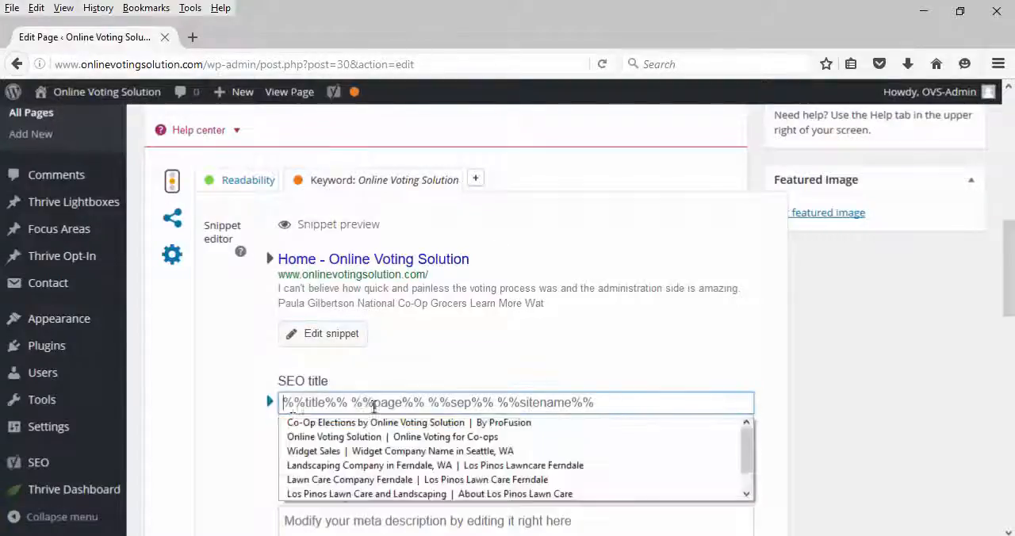
key(ctrl+v)
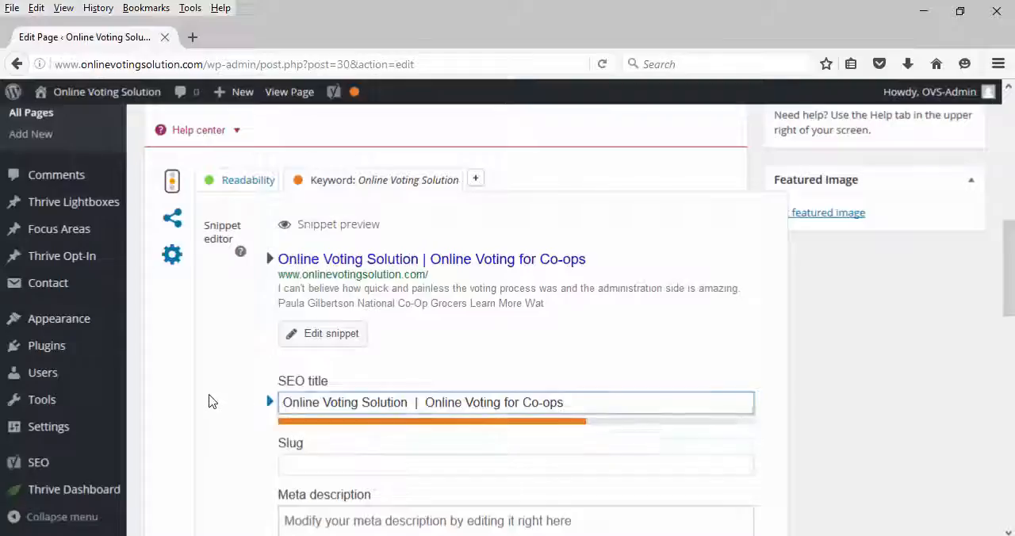
click(212, 402)
scroll(512, 349, down, 2)
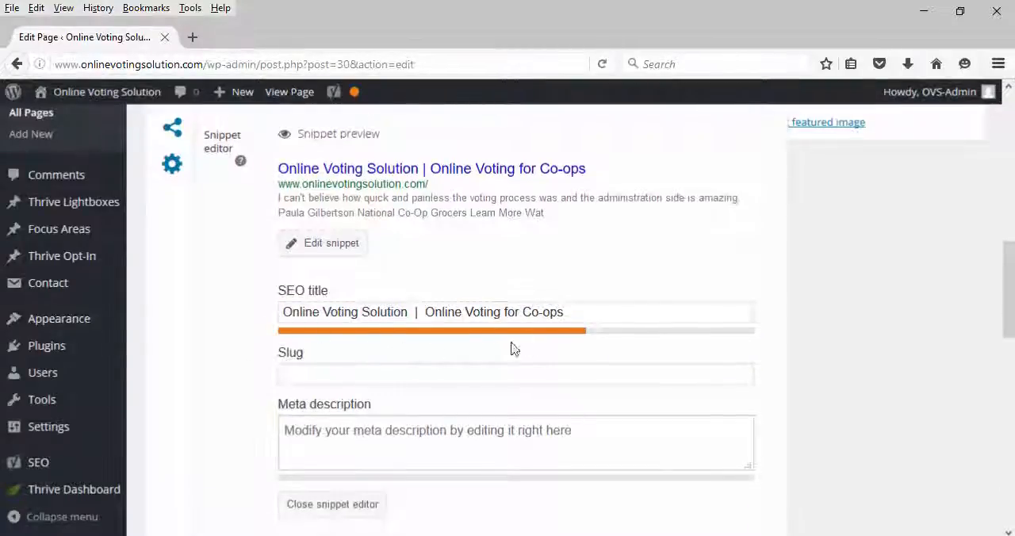
Step: Try lengthening the SEO title with the filler text "fjjdjsj" and remove that text again
click(614, 316)
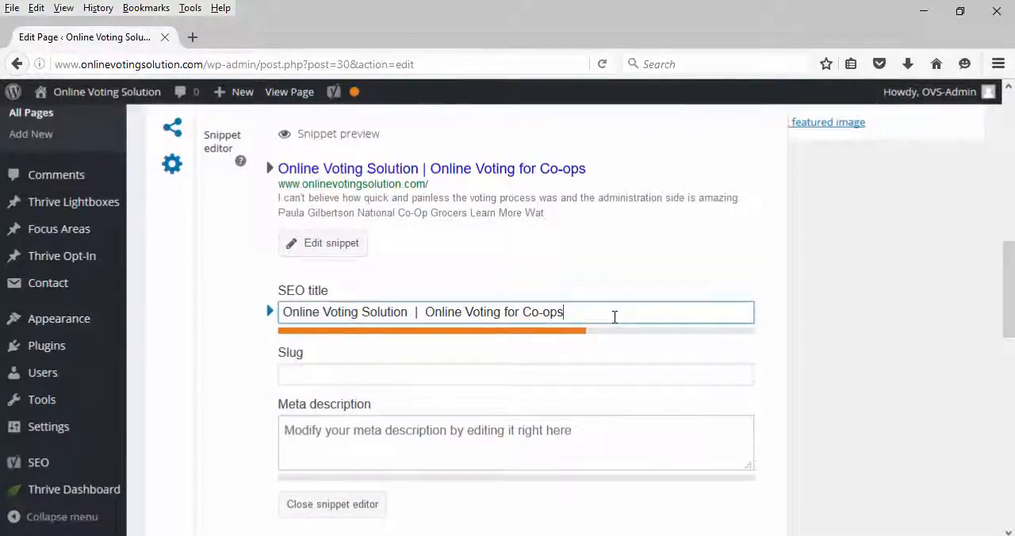
click(614, 316)
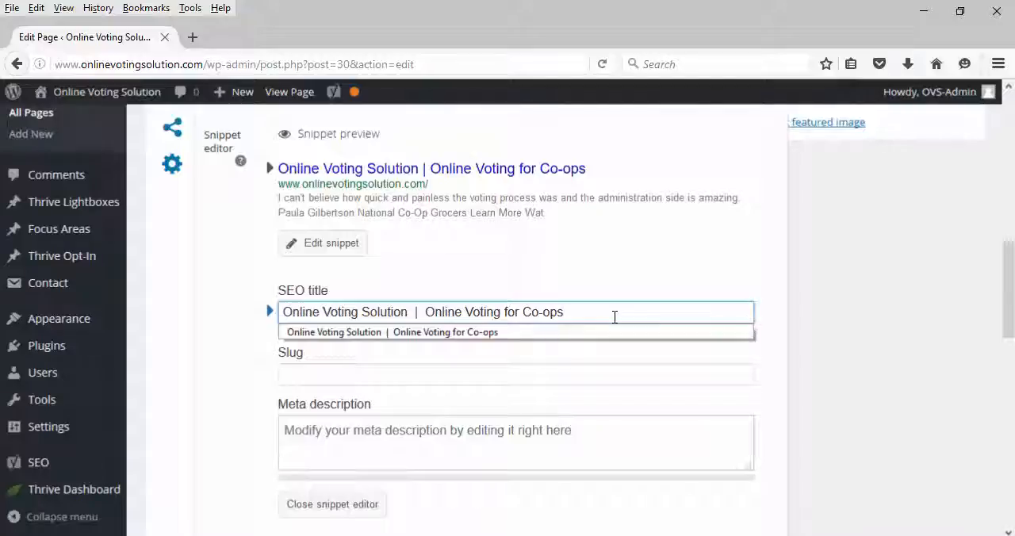
text(jdsj)
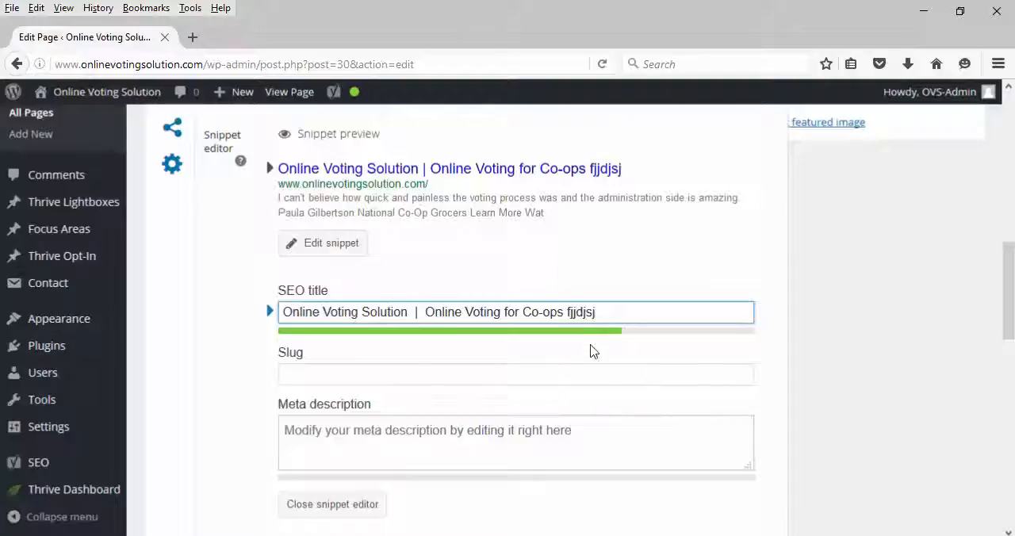
key(BackSpace)
key(BackSpace)
key(BackSpace)
key(BackSpace)
key(BackSpace)
key(BackSpace)
key(BackSpace)
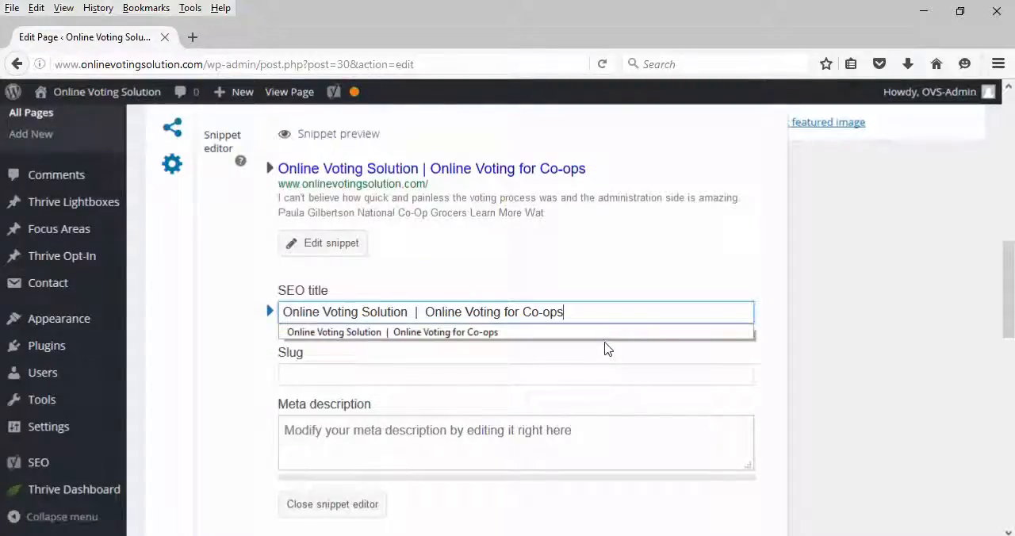
key(Down)
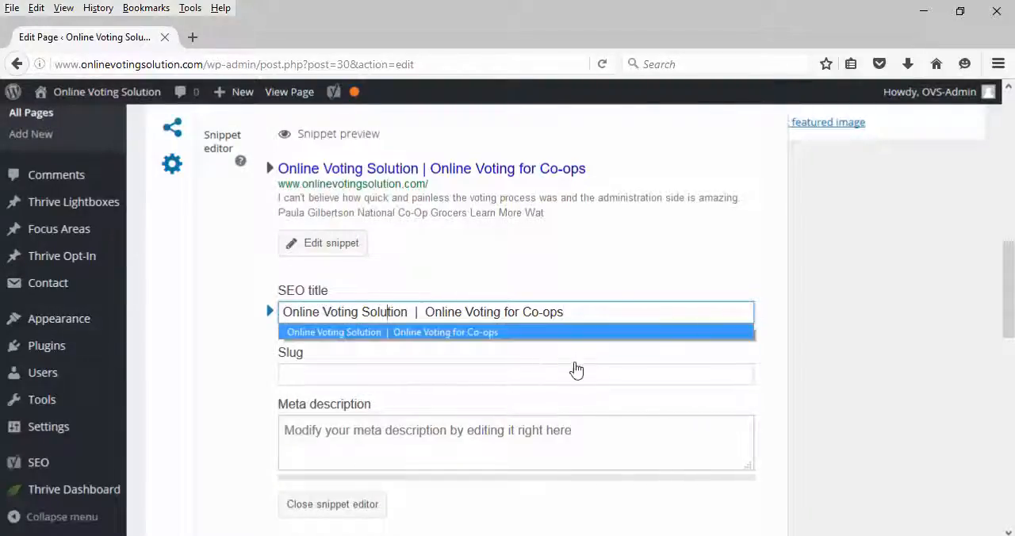
click(488, 365)
Step: Fill in the snippet's meta description with the page description copied from cell E2 of the SEOTemplate workbook in Excel
click(568, 423)
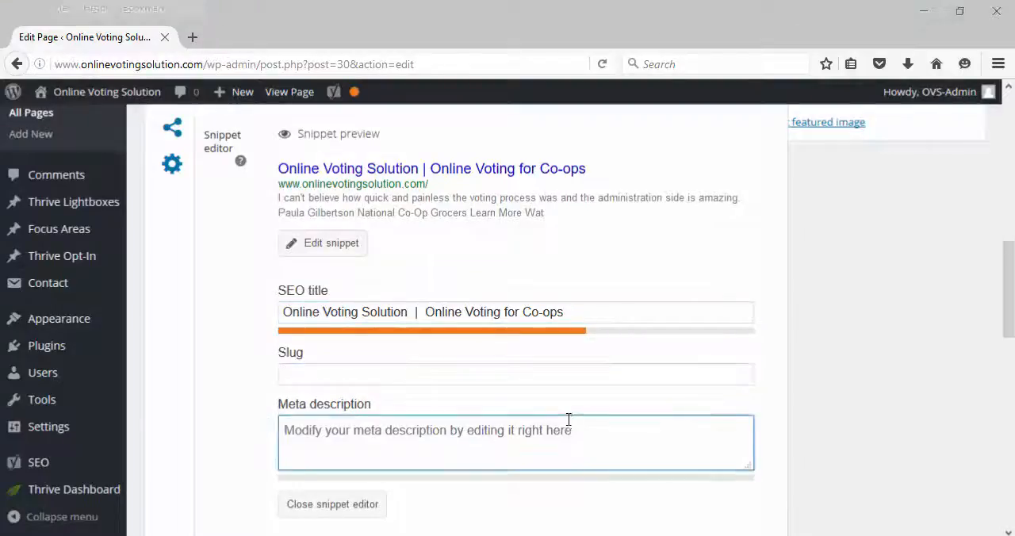
key(alt+Tab)
click(709, 204)
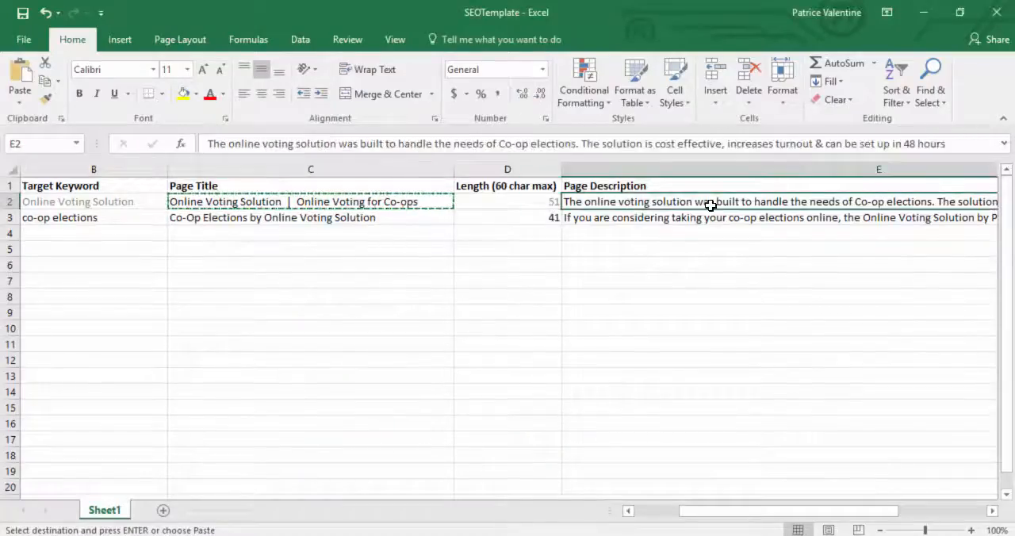
key(ctrl+c)
key(alt+Tab)
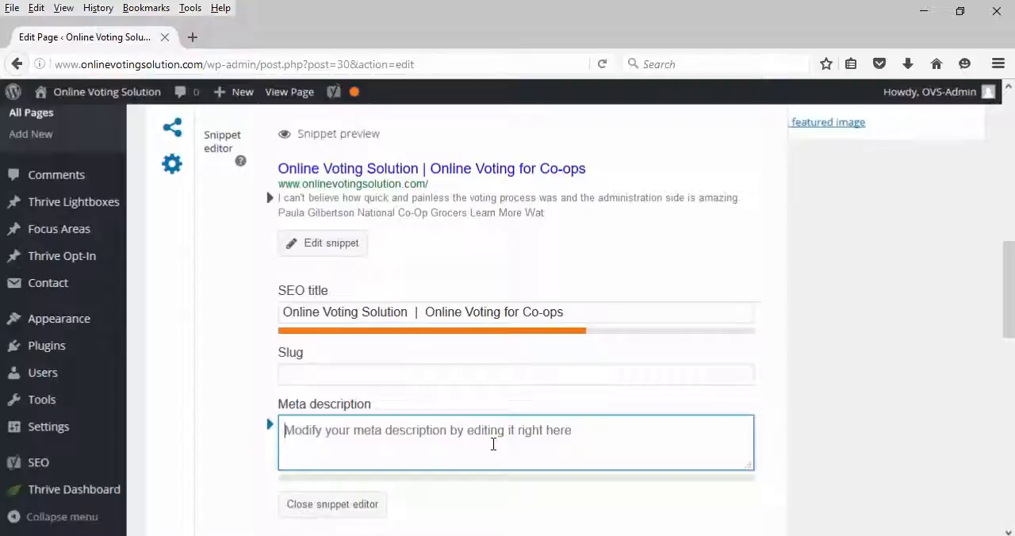
key(ctrl+v)
scroll(551, 455, up, 5)
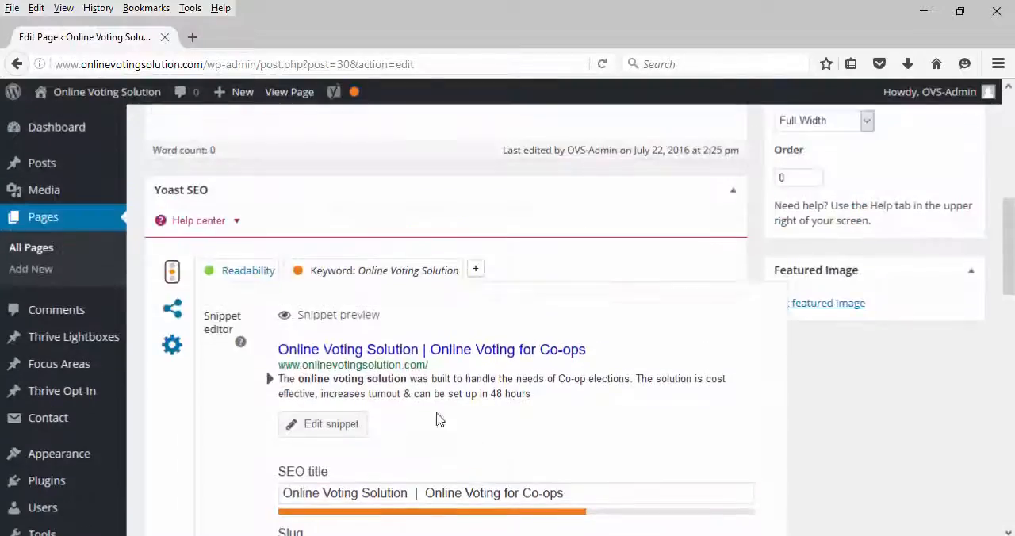
scroll(324, 421, down, 3)
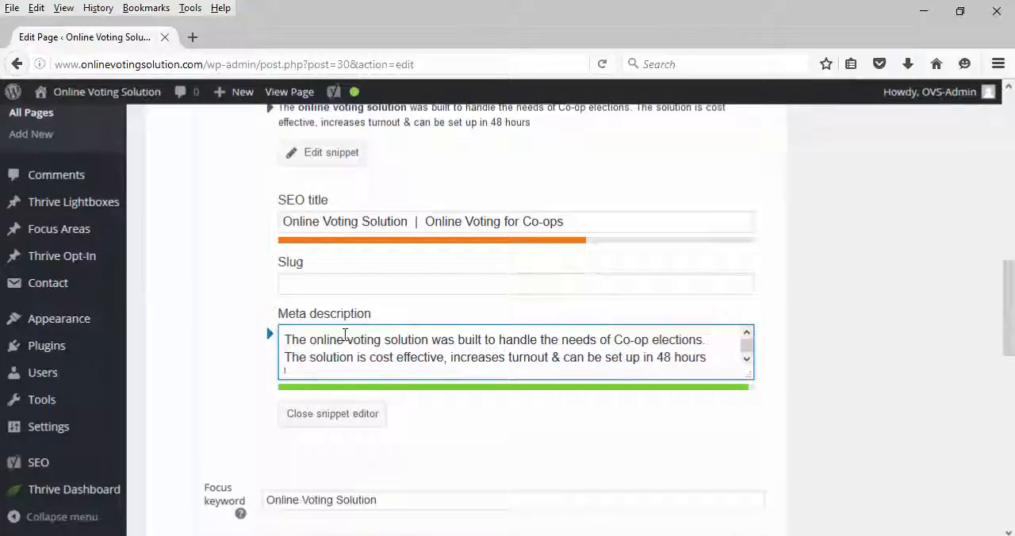
Step: Examine the focus keyword's use in the meta description and the Home page's search snippet preview
drag(312, 339, 431, 347)
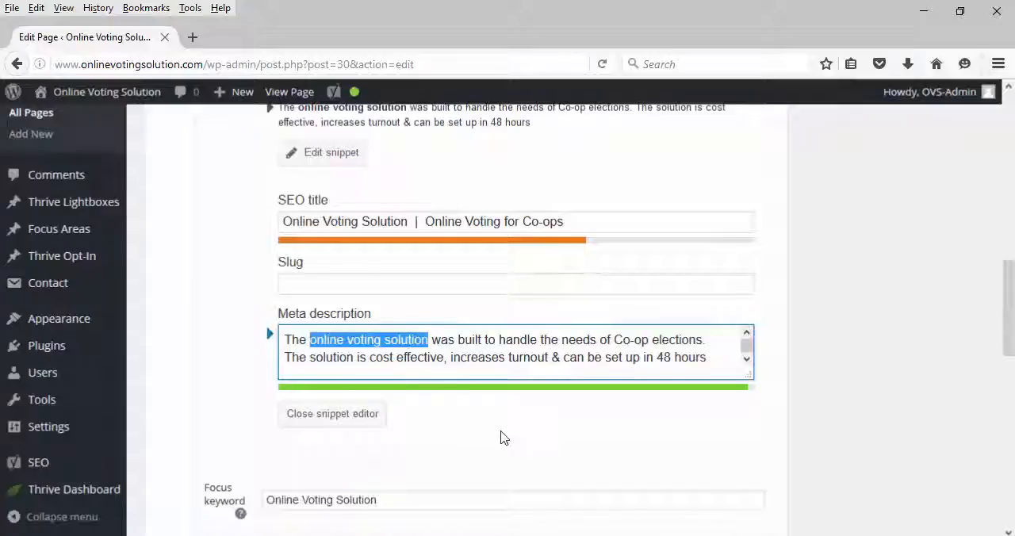
scroll(503, 437, up, 2)
scroll(344, 399, up, 3)
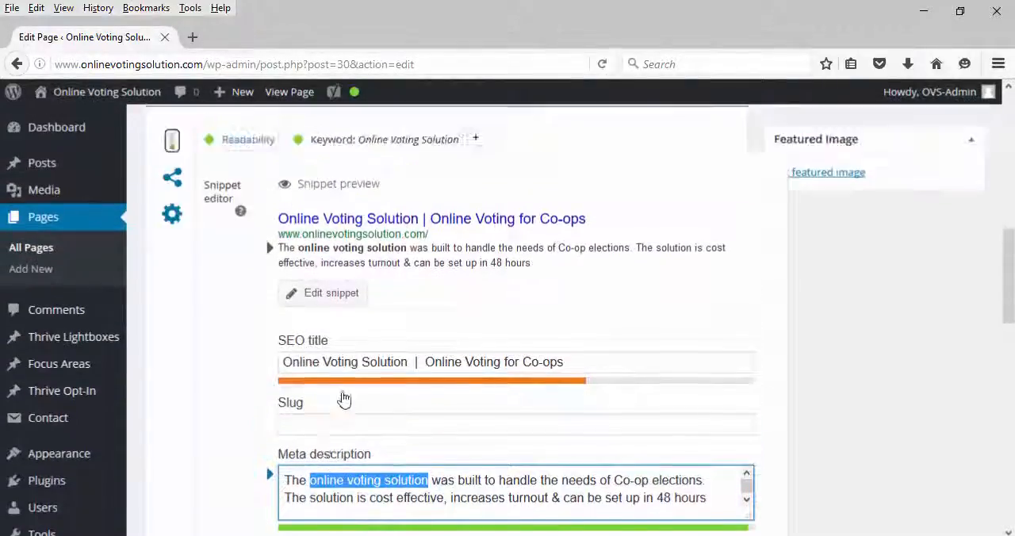
scroll(571, 405, down, 4)
scroll(713, 441, up, 3)
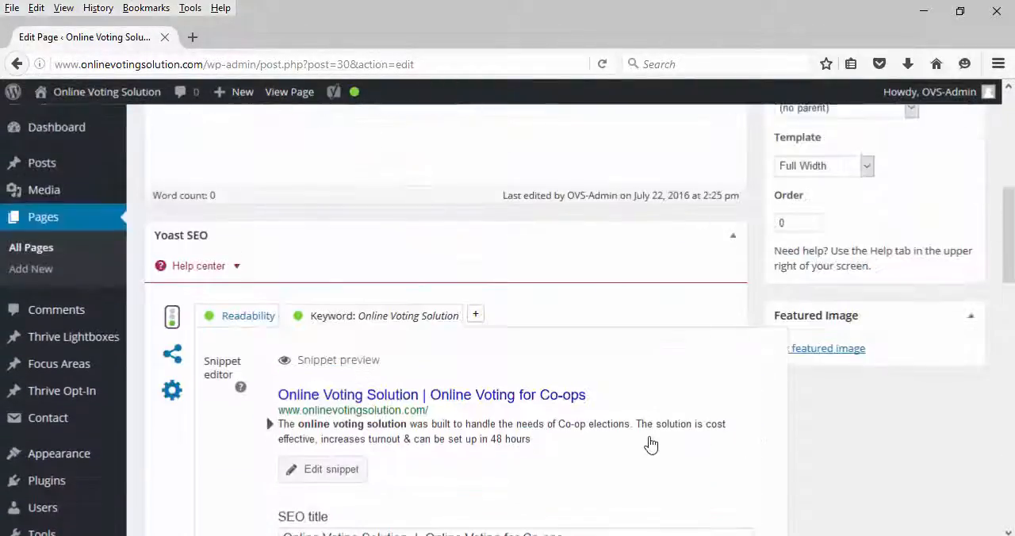
scroll(650, 444, down, 3)
scroll(487, 444, down, 1)
Step: Close the snippet editor and update the published Home page
click(344, 510)
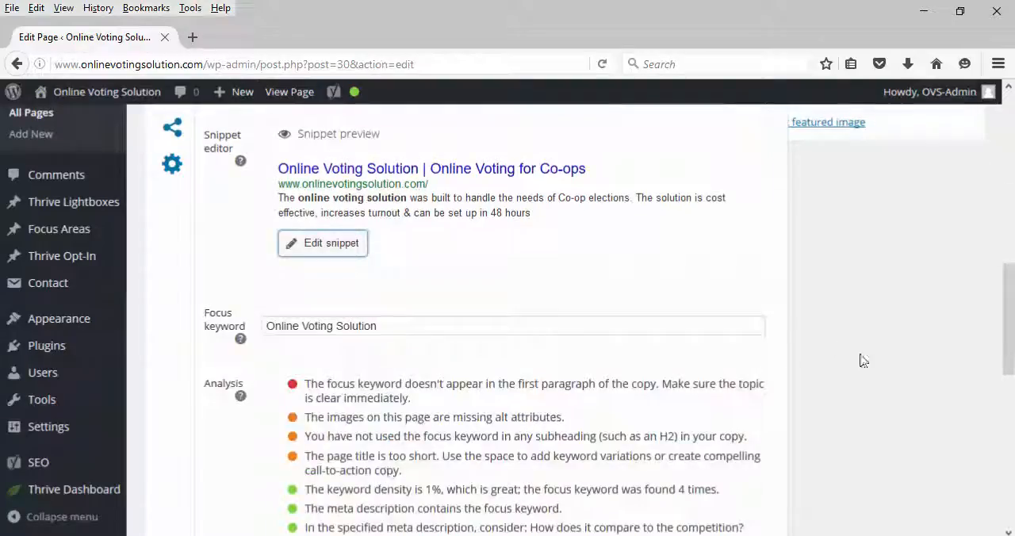
scroll(887, 389, up, 3)
scroll(886, 388, up, 6)
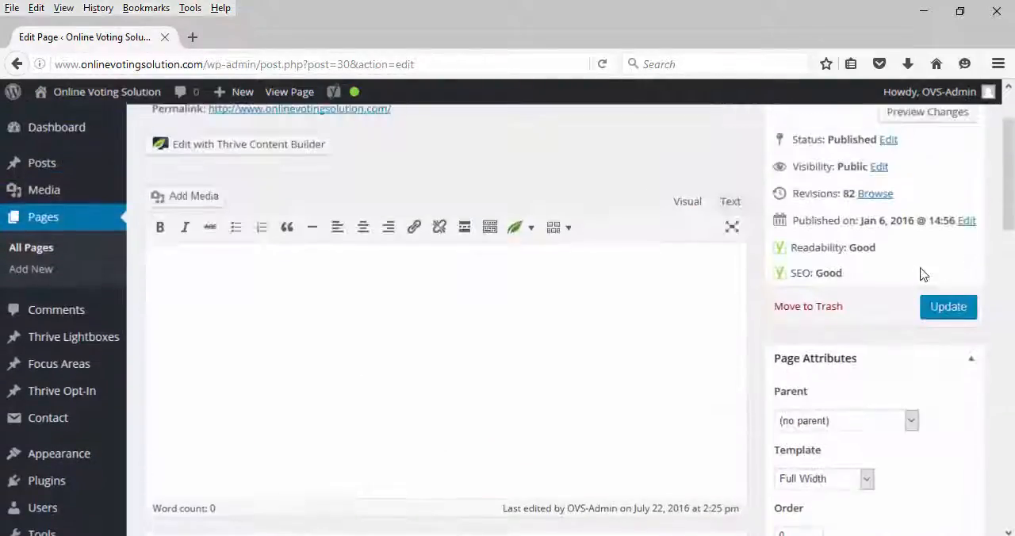
click(952, 317)
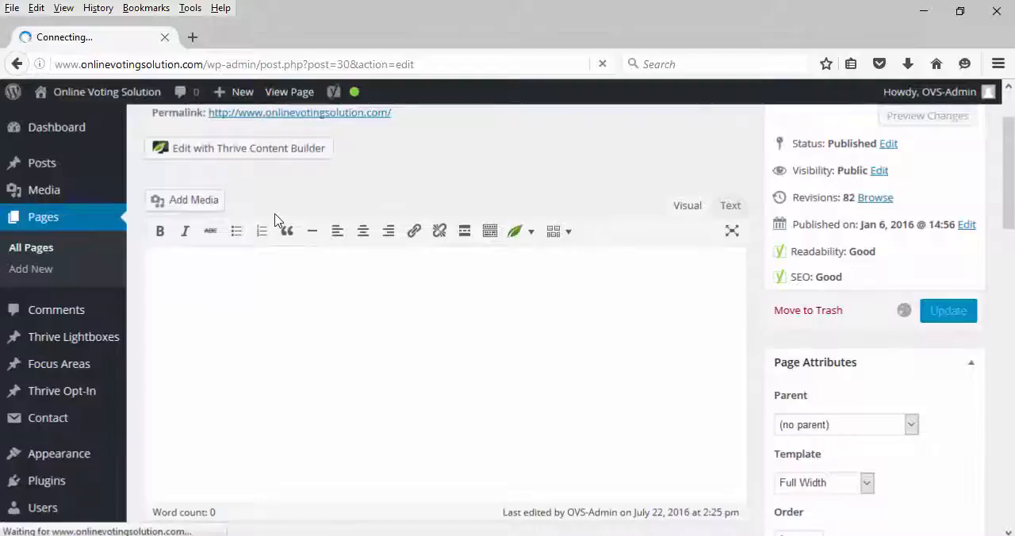
Step: Switch to the live site in Microsoft Edge and reload the home page to check its browser title
key(alt+Tab)
key(alt+Tab)
key(alt+Tab)
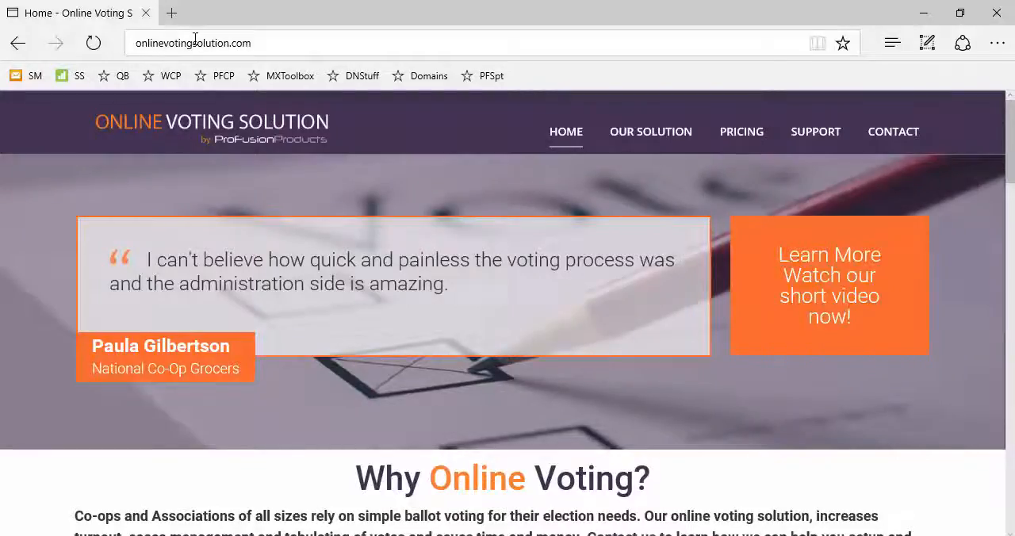
click(92, 43)
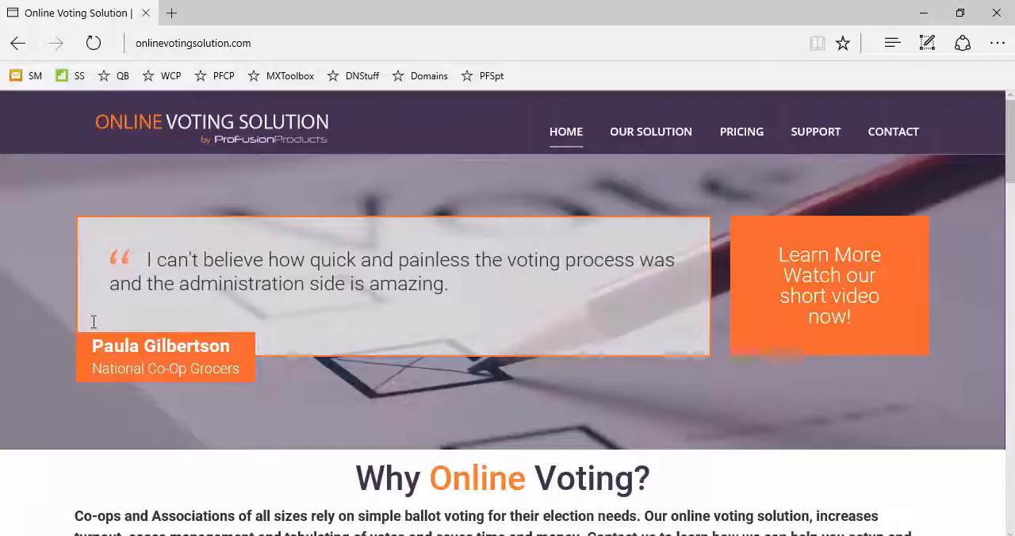
Step: Return to WordPress in Firefox and open the Our Solution page for editing at its Yoast SEO section
key(alt+Tab)
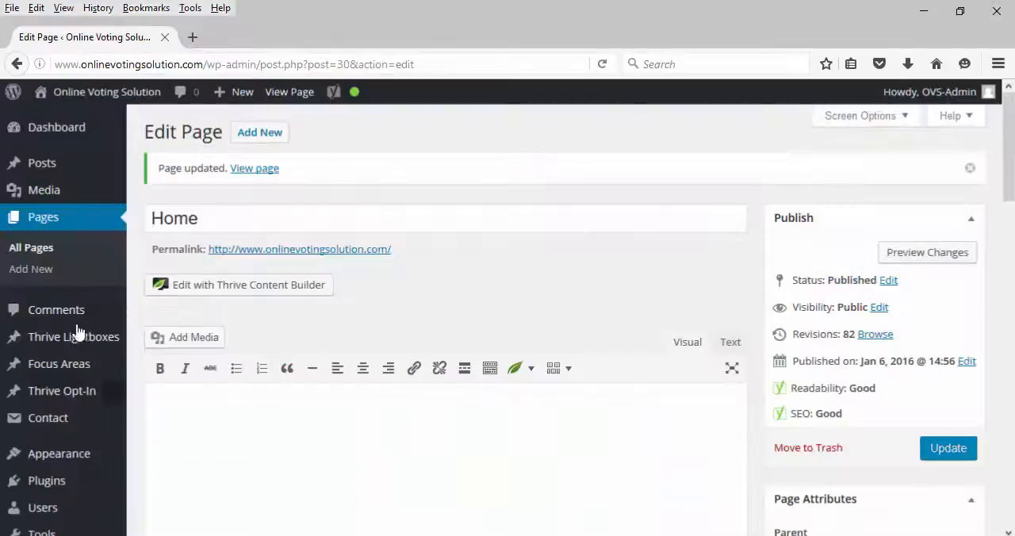
click(48, 256)
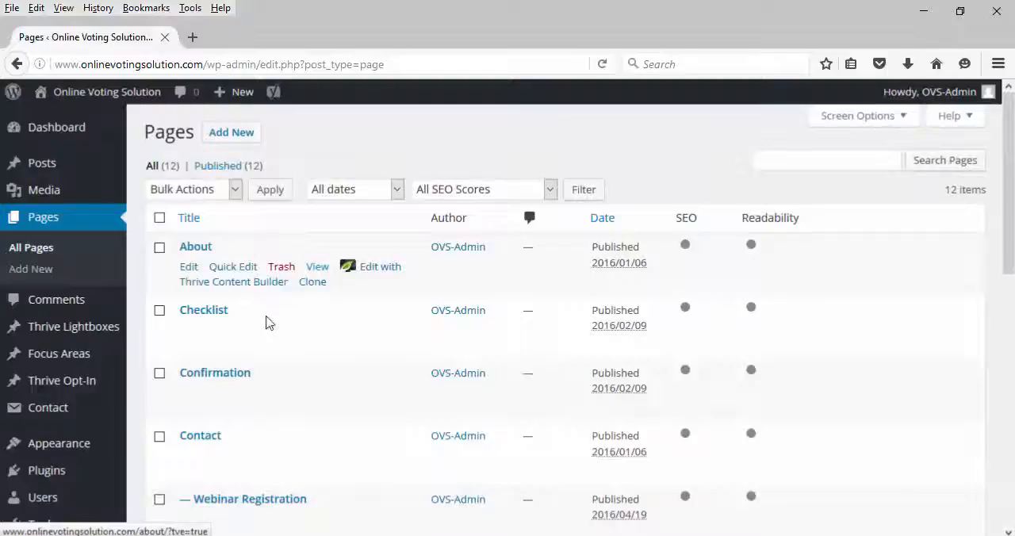
scroll(262, 325, down, 5)
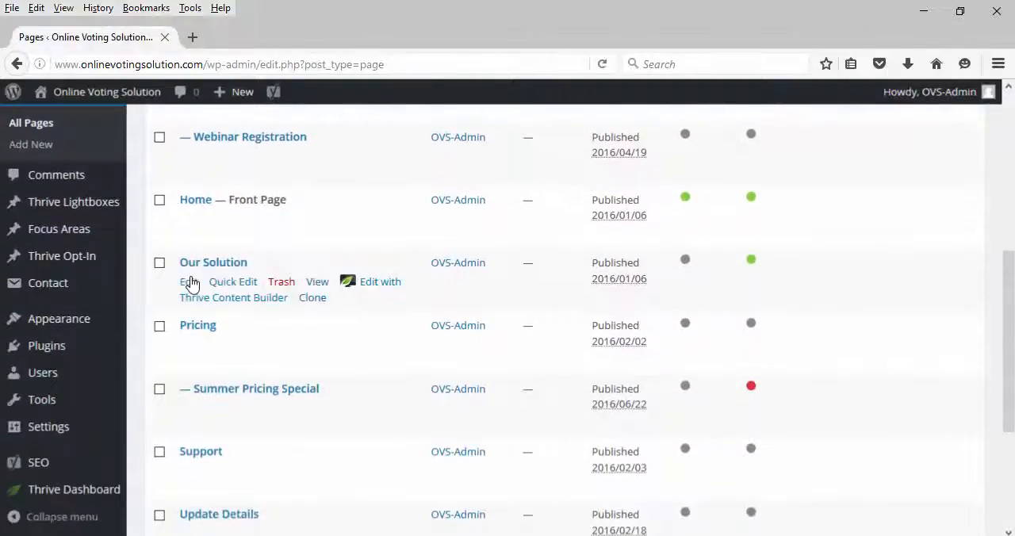
click(187, 282)
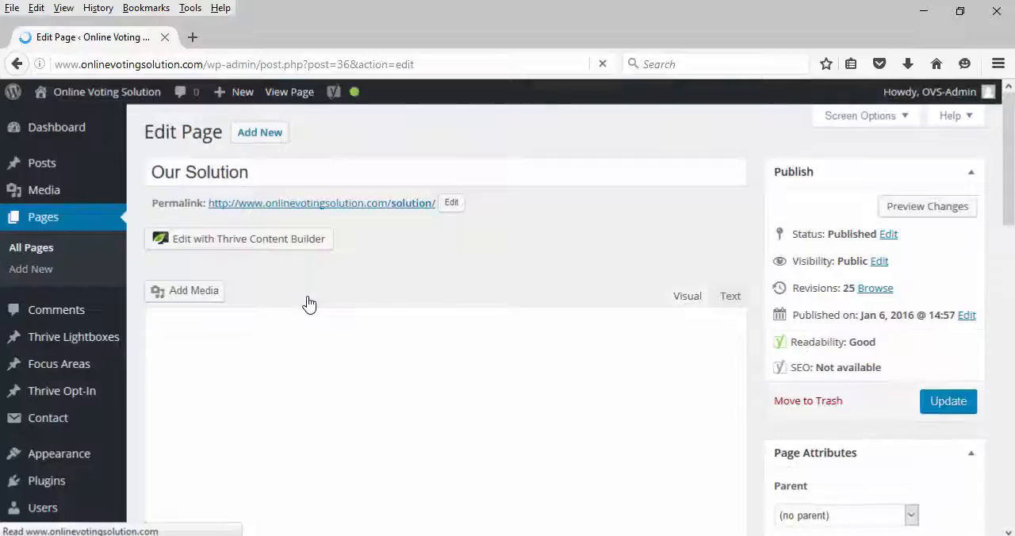
scroll(309, 304, down, 5)
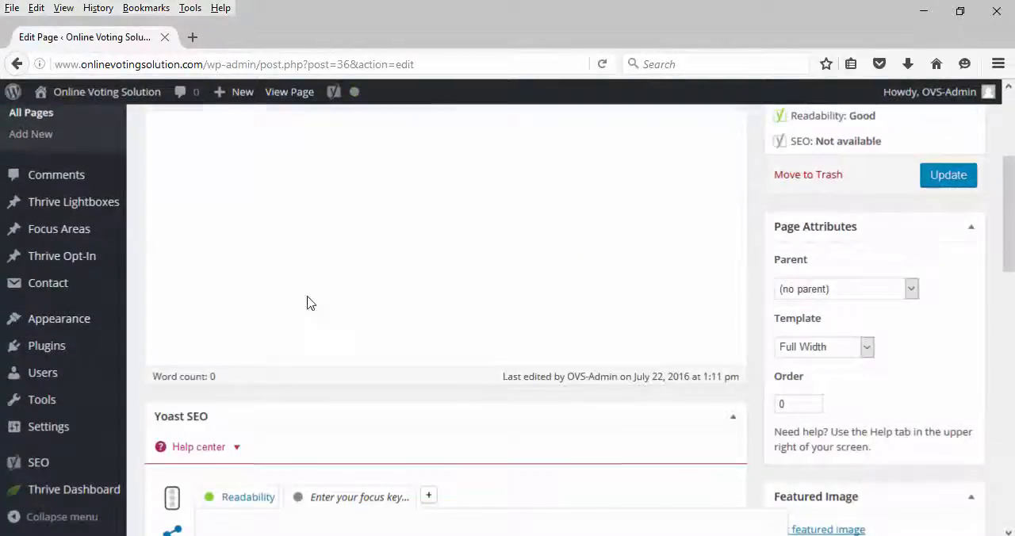
scroll(309, 305, down, 6)
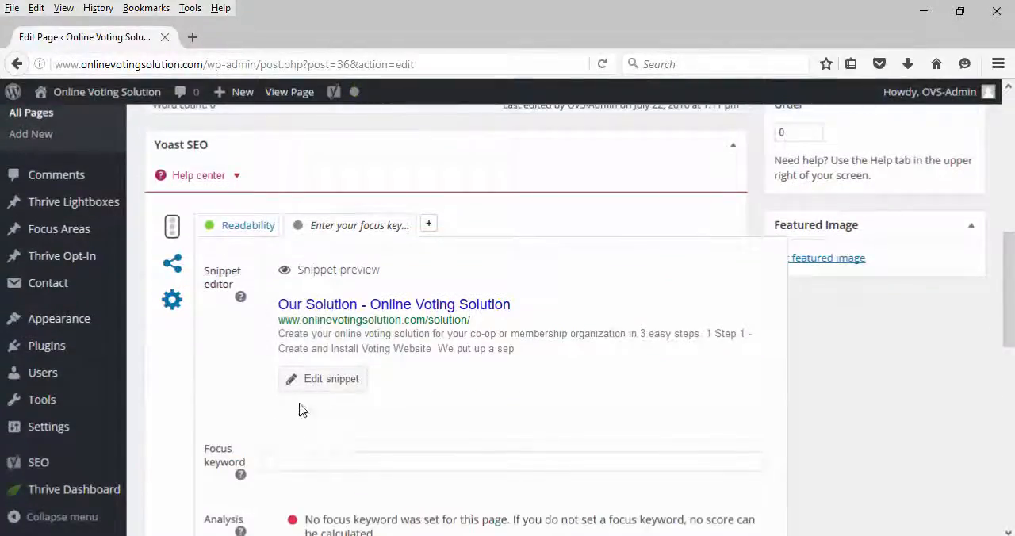
Step: Set the Our Solution page's focus keyword to "co-op elections", copied from cell B3 of the SEOTemplate workbook in Excel
click(285, 463)
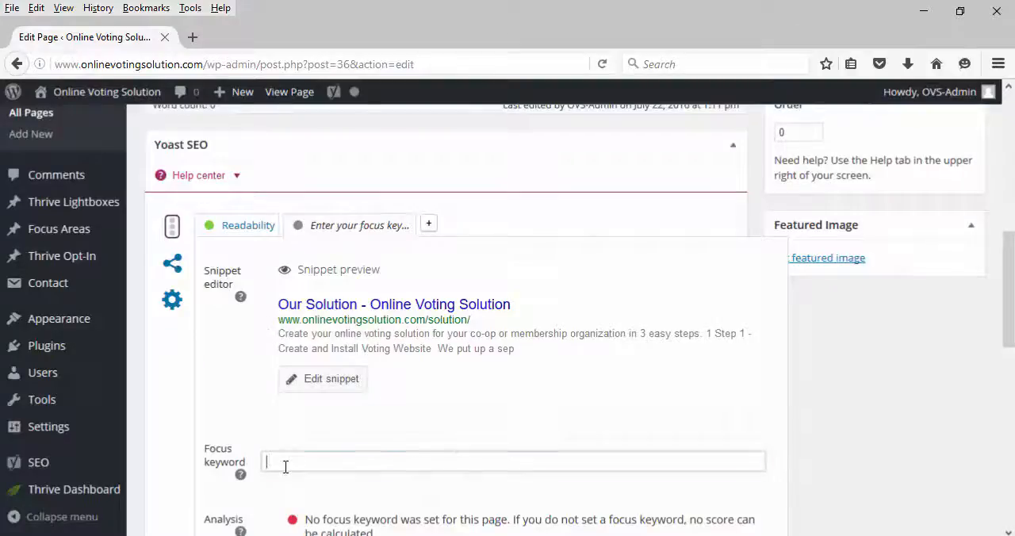
key(alt+Tab)
key(alt+Tab)
key(Tab)
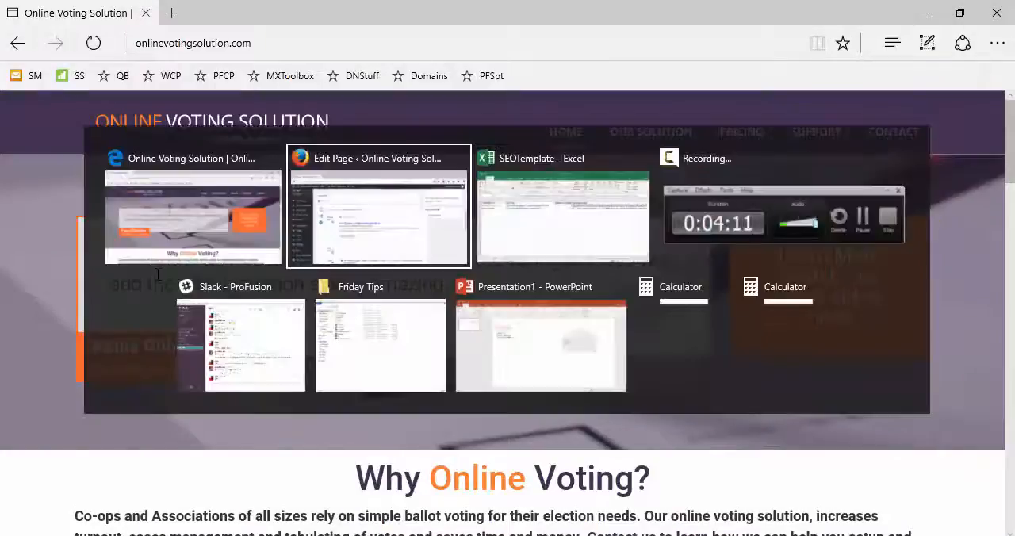
click(96, 218)
key(ctrl+c)
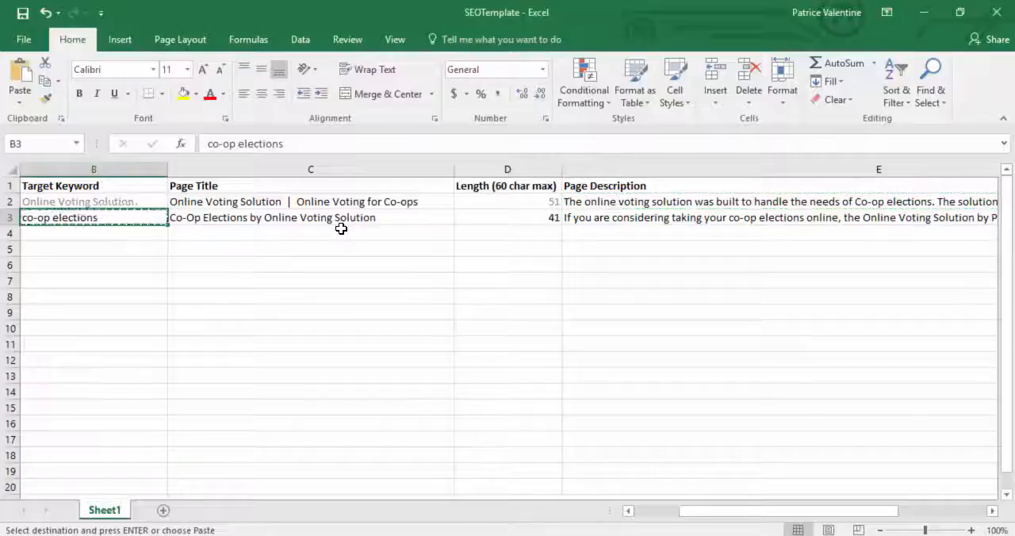
key(alt+Tab)
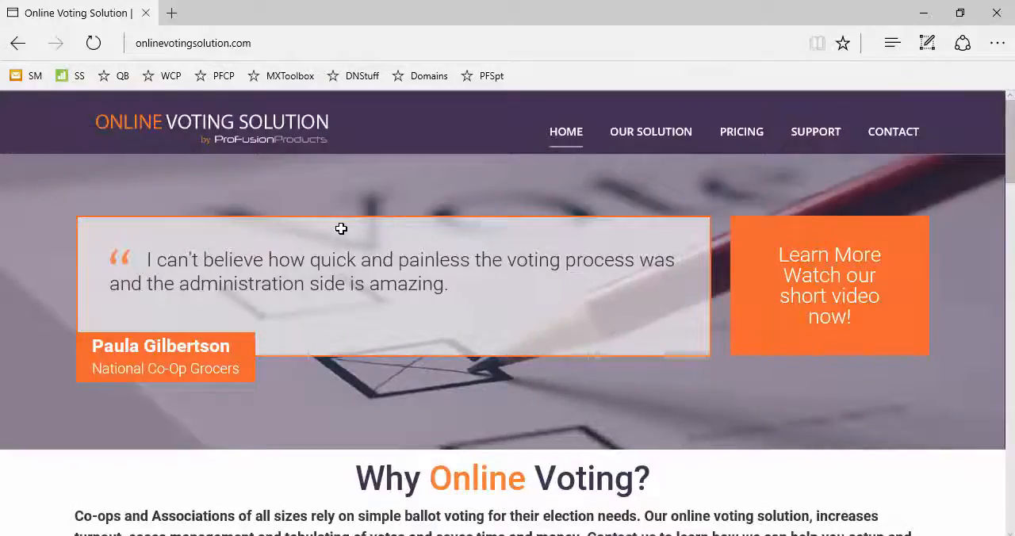
key(alt+Tab)
key(ctrl+v)
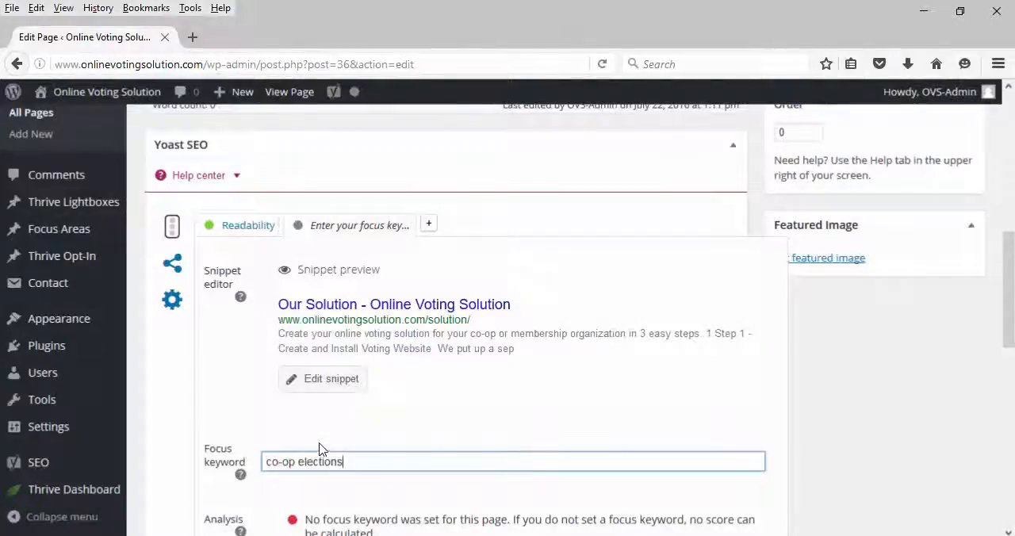
Step: Set the snippet's SEO title to "Co-Op Elections by Online Voting Solution", copied from cell C3 of the SEOTemplate workbook in Excel
click(331, 378)
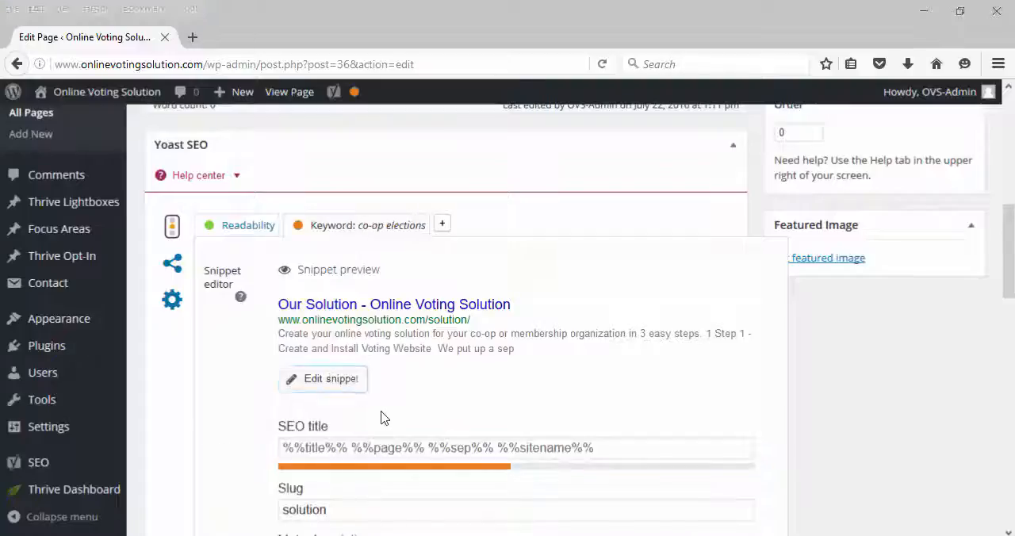
key(alt+Tab)
key(alt+Tab)
click(257, 216)
key(ctrl+c)
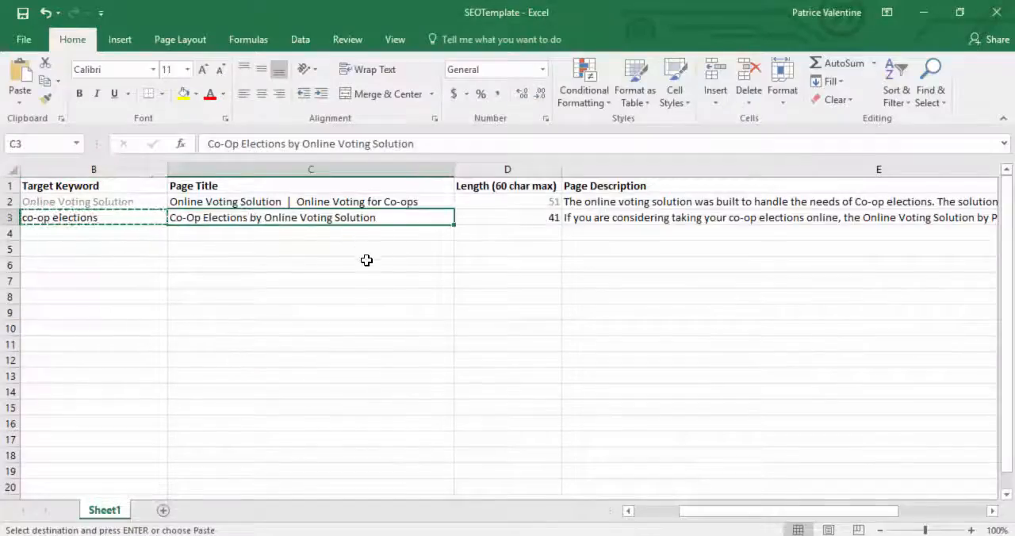
key(alt+Tab)
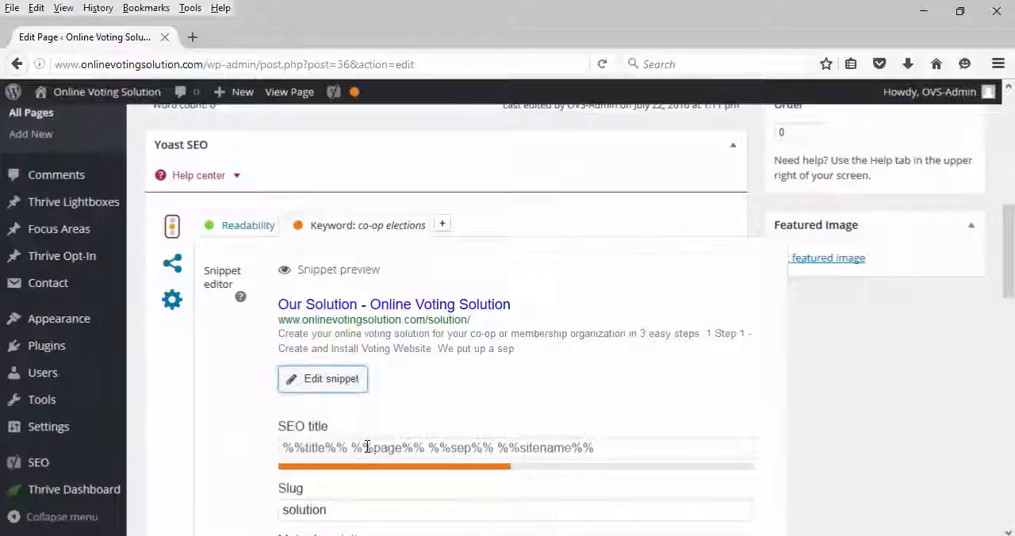
click(381, 445)
key(ctrl+v)
Step: Fill in the meta description with the text from cell E3 of the SEOTemplate workbook in Excel, removing the trailing line break
scroll(384, 412, down, 2)
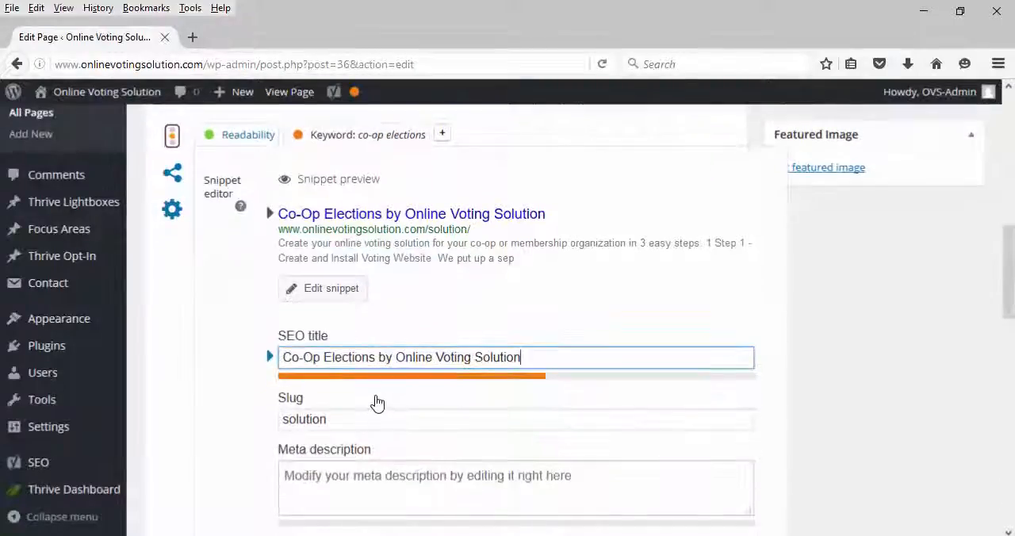
key(alt+Tab)
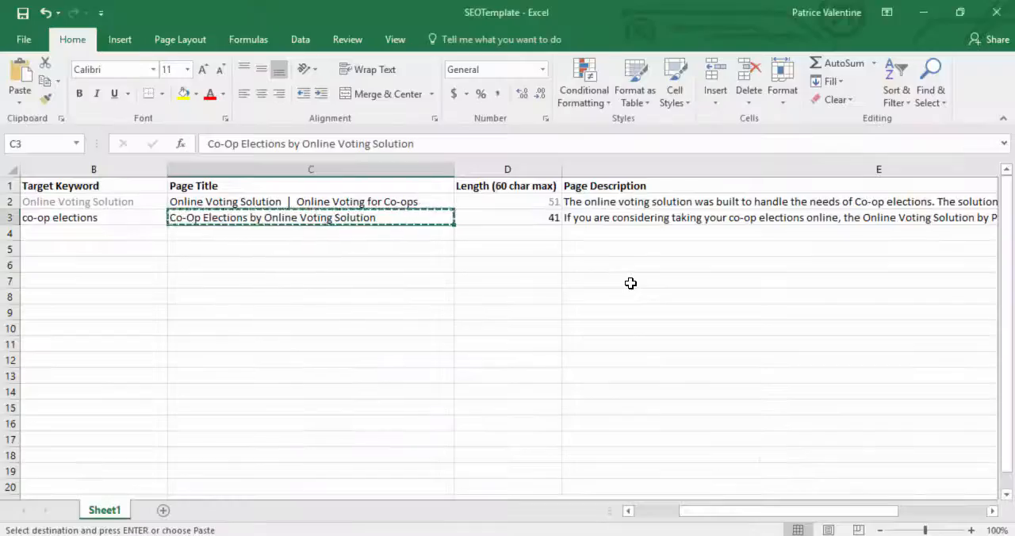
click(617, 216)
key(ctrl+c)
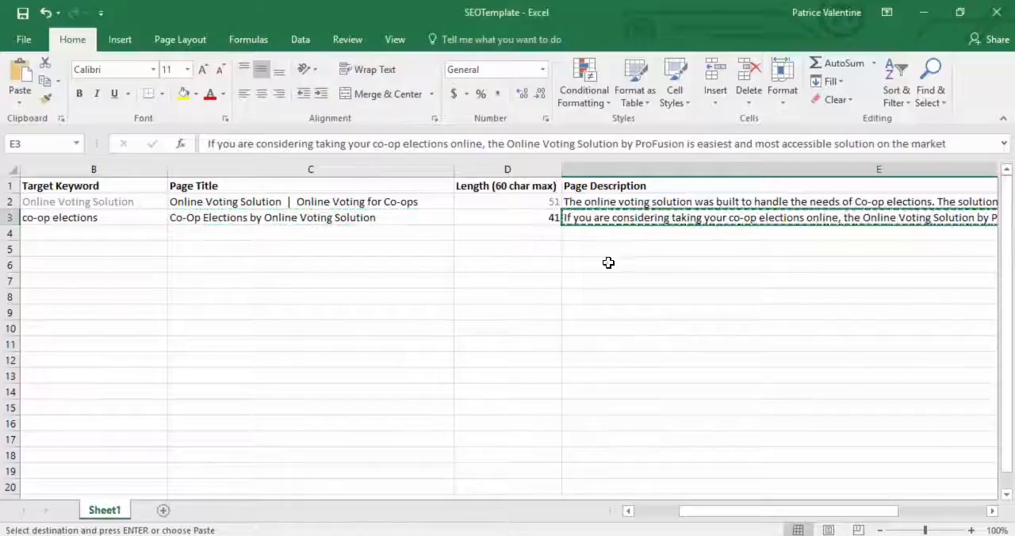
key(alt+Tab)
click(426, 475)
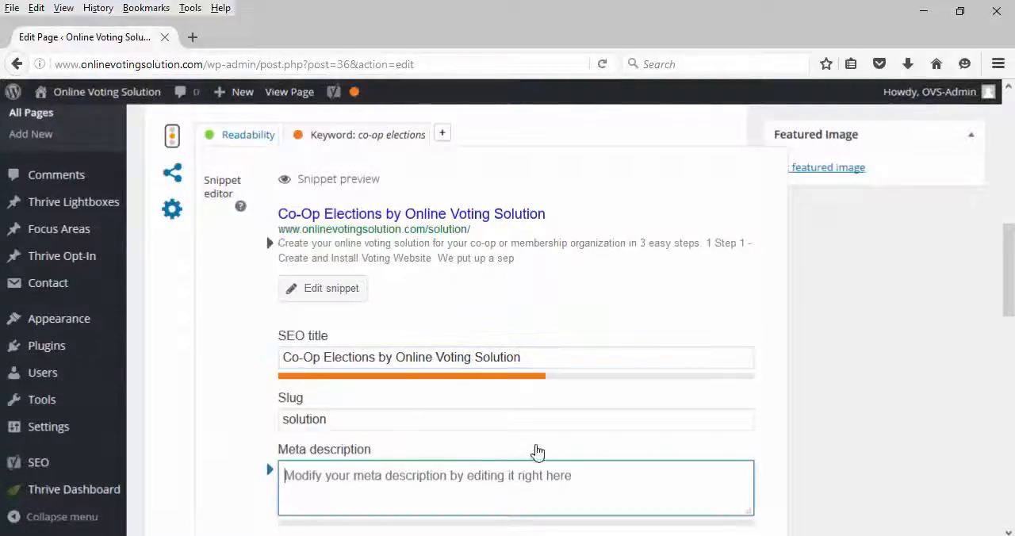
key(ctrl+v)
scroll(397, 440, down, 2)
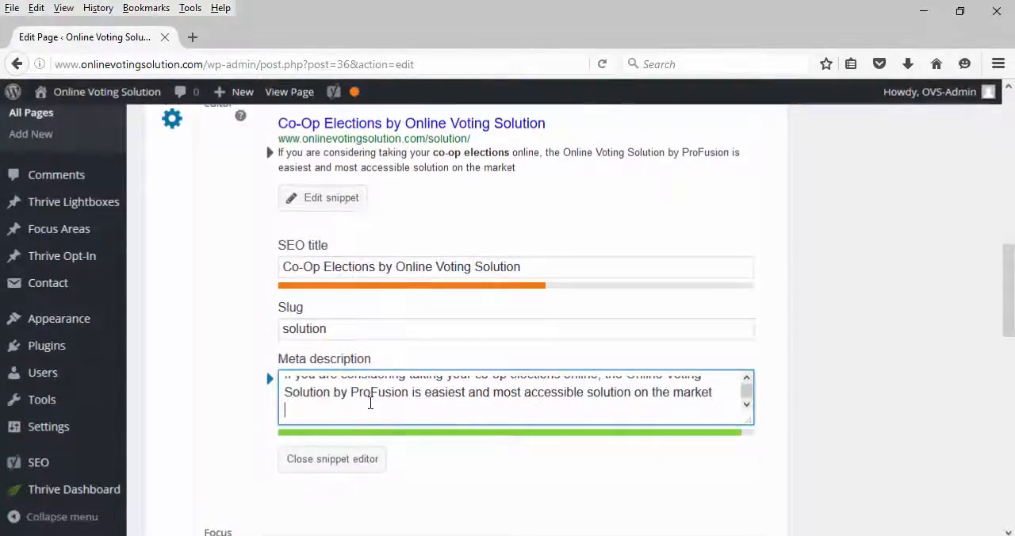
key(BackSpace)
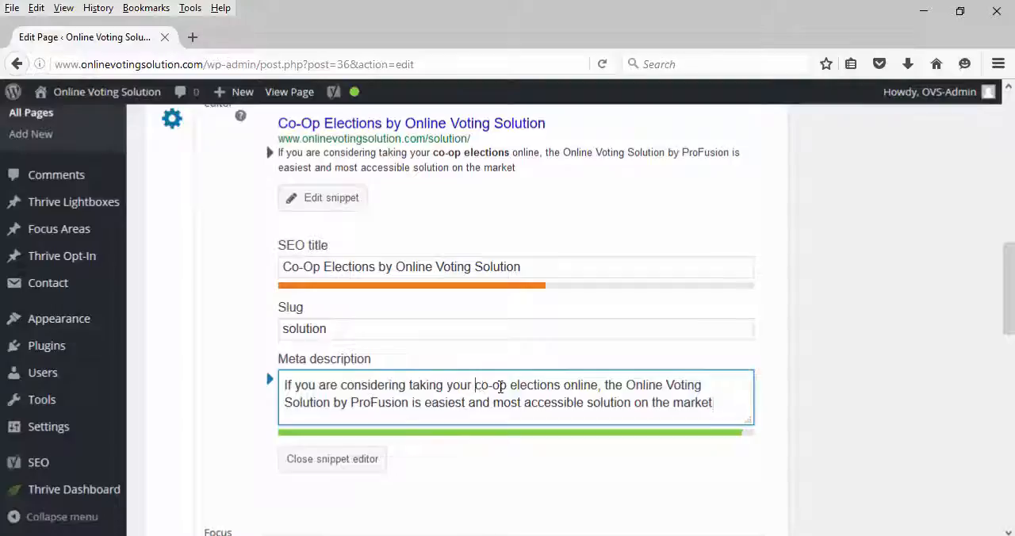
Step: Check the keyword in the meta description, close the snippet editor and update the Our Solution page
drag(500, 386, 561, 388)
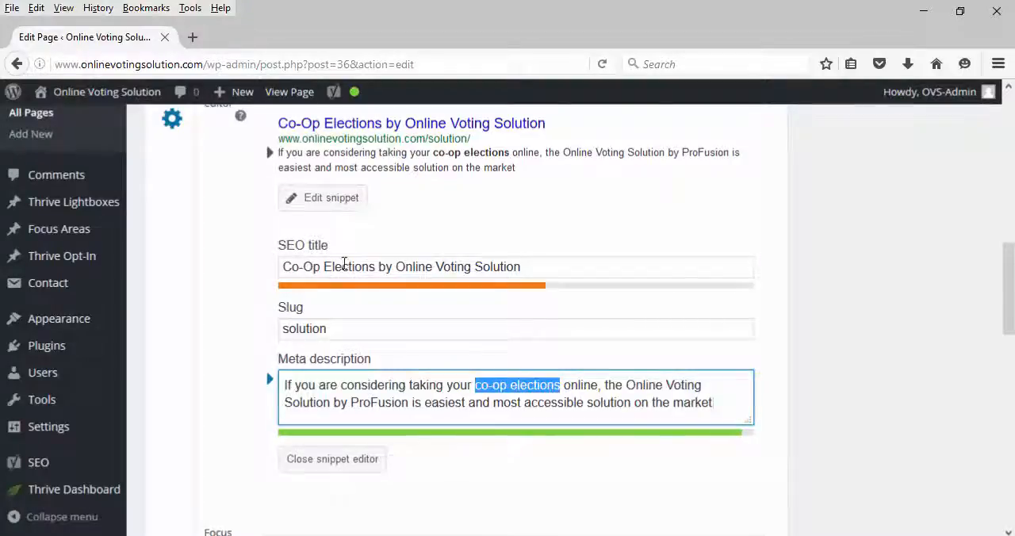
click(332, 460)
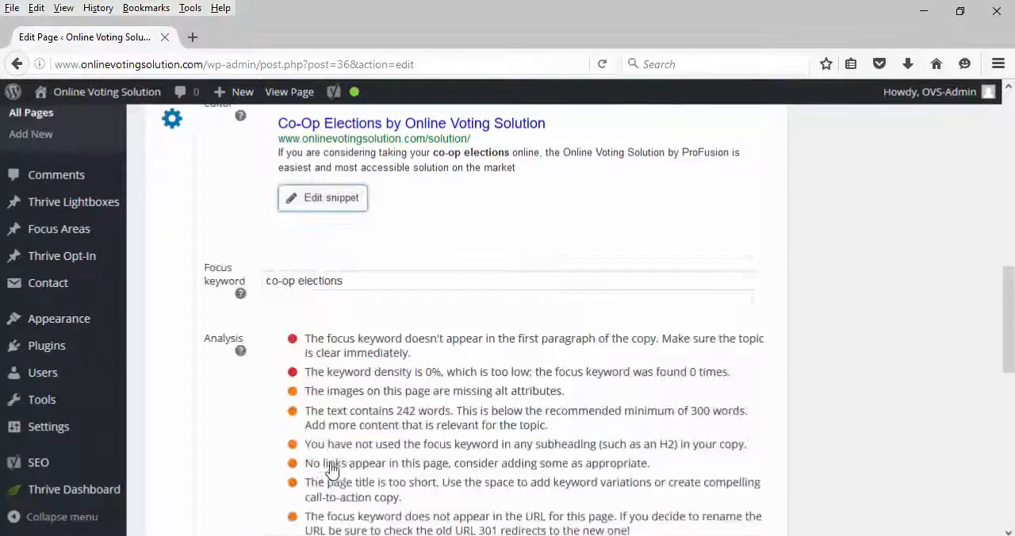
scroll(432, 307, up, 10)
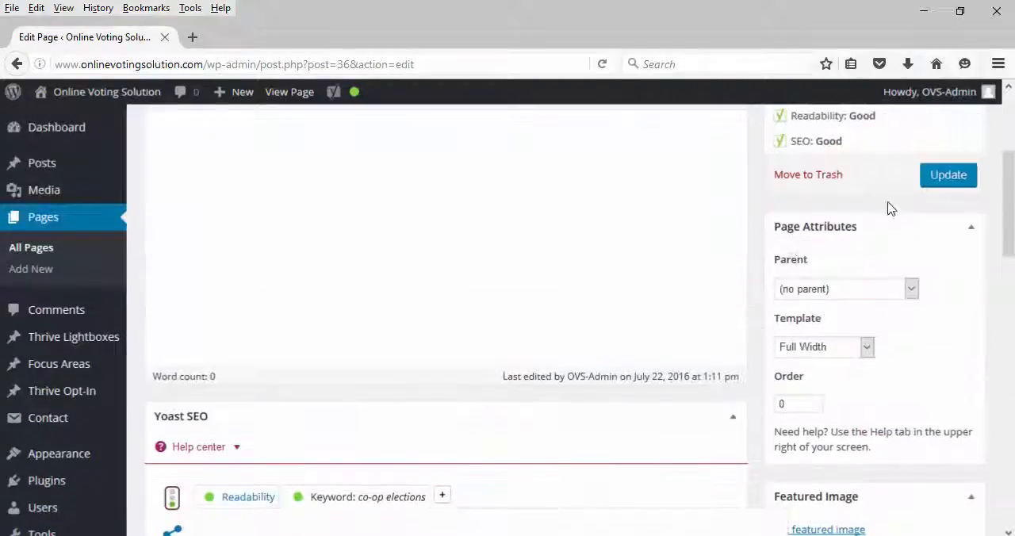
click(949, 179)
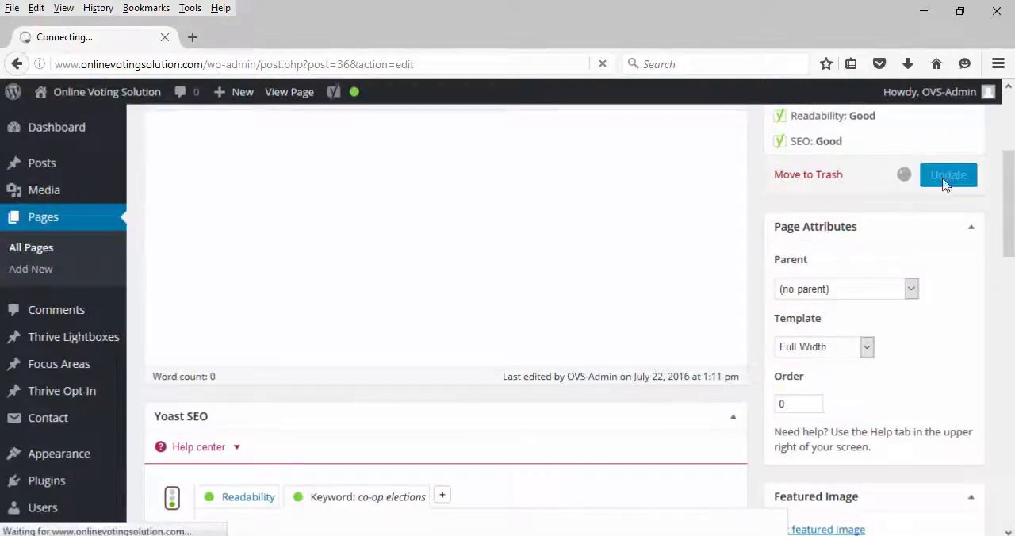
Step: Switch to the live site in Microsoft Edge and open the Our Solution page to check its browser title
key(alt+Tab)
key(alt+Tab)
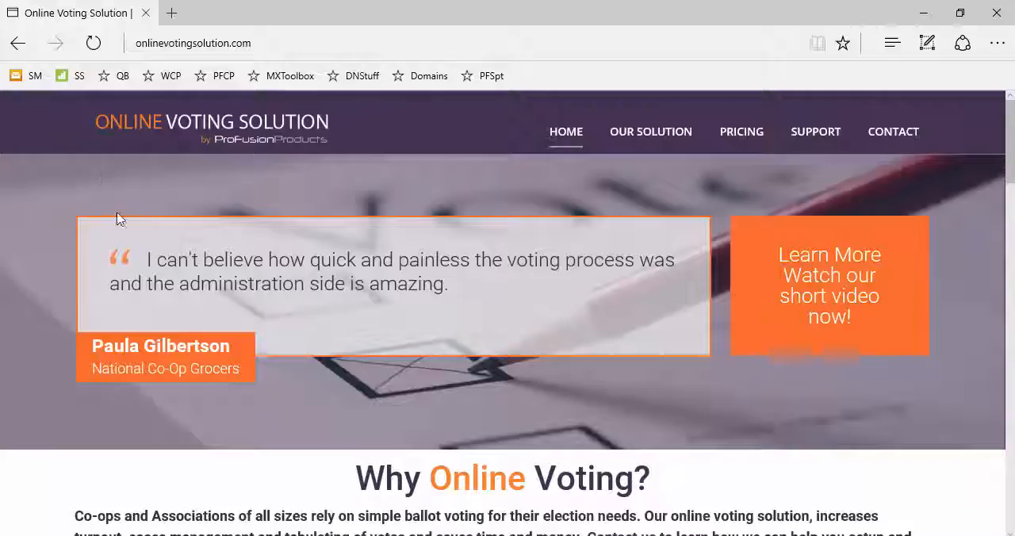
click(663, 137)
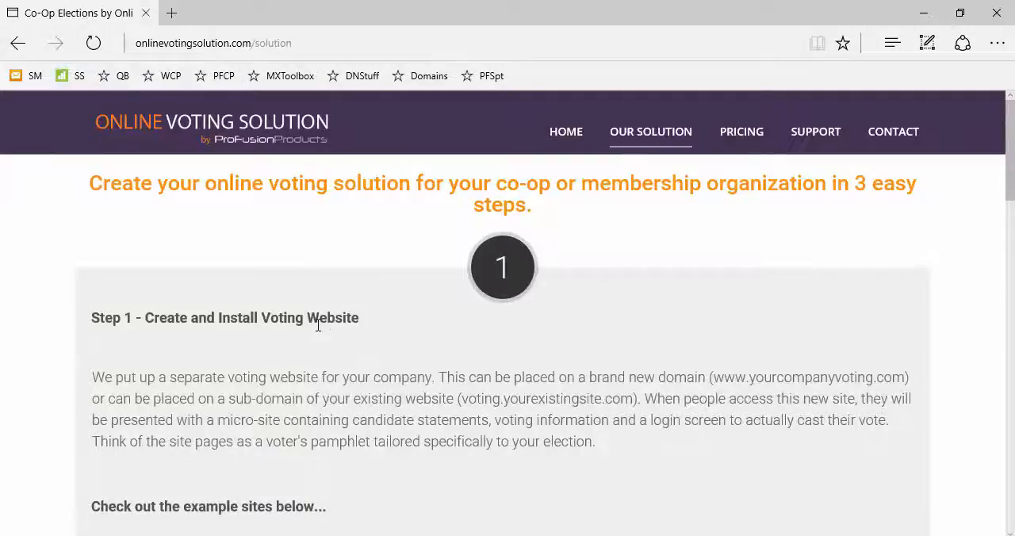
scroll(318, 325, up, 1)
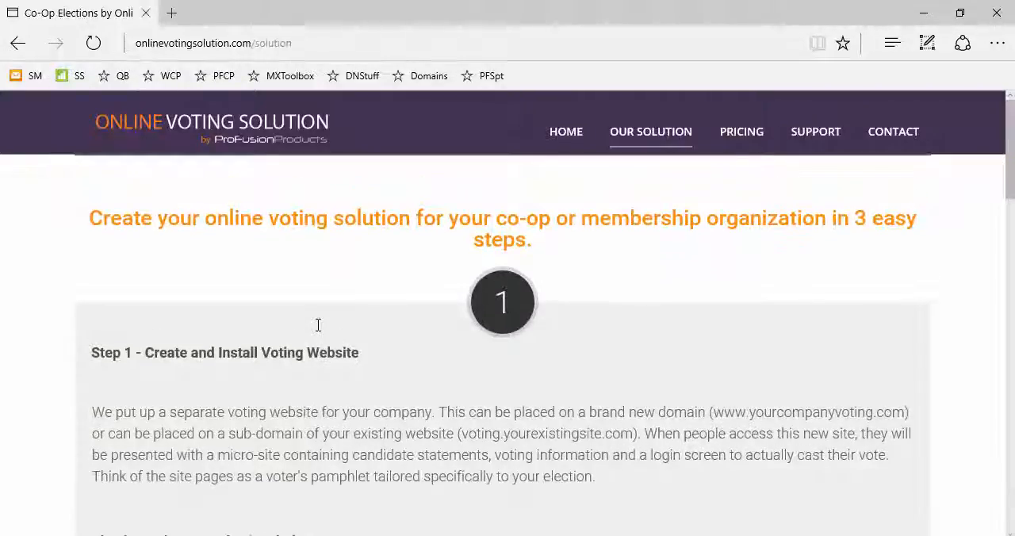